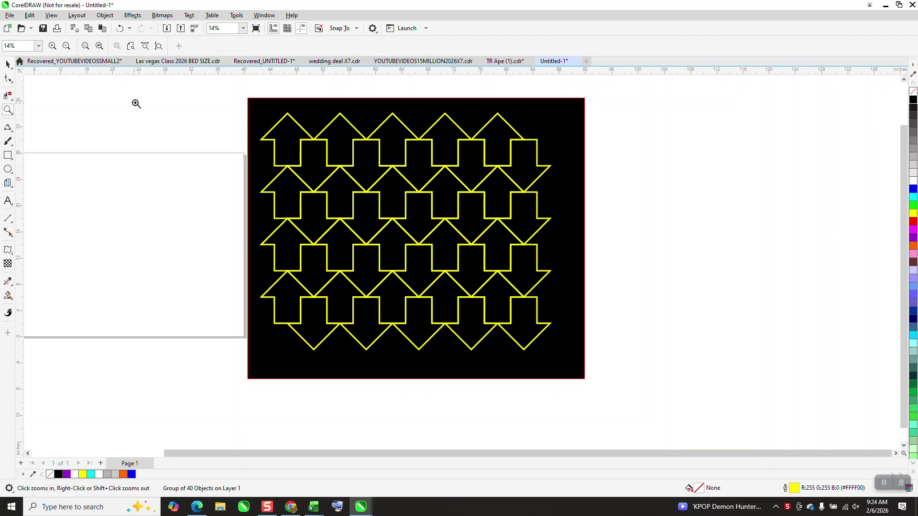
# Examine the joints between arrows in the yellow pattern and in the black-outlined pattern up close.
pyautogui.scroll(-1, 436, 217)
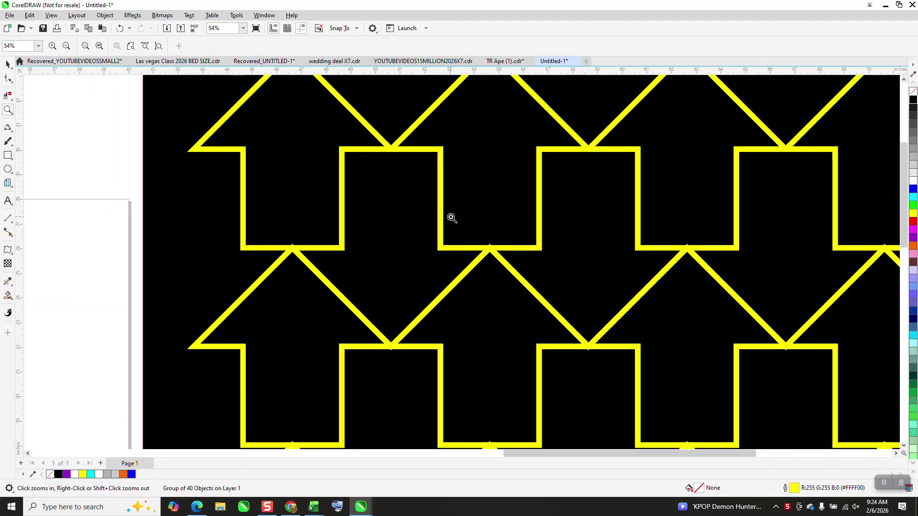
pyautogui.scroll(-1, 358, 246)
pyautogui.moveTo(347, 228); pyautogui.dragTo(311, 191)
pyautogui.scroll(-1, 293, 231)
pyautogui.scroll(-7, 645, 251)
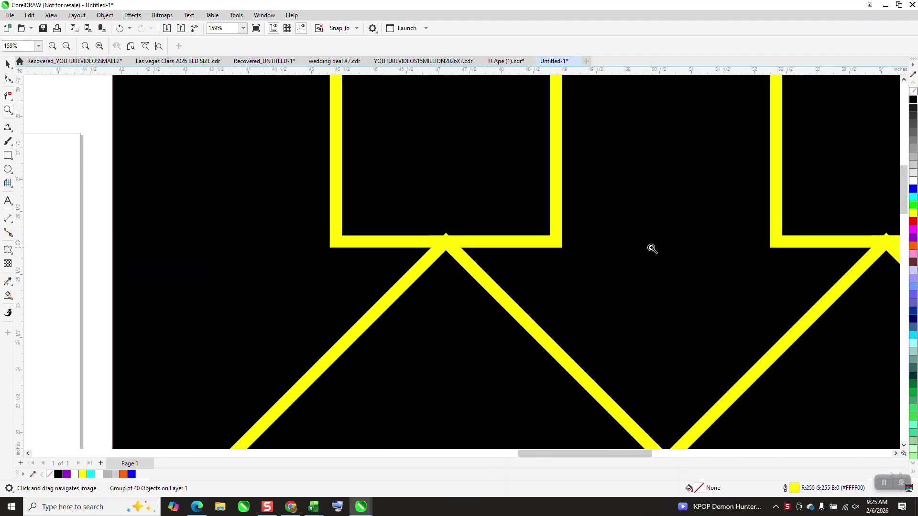
pyautogui.scroll(-1, 635, 256)
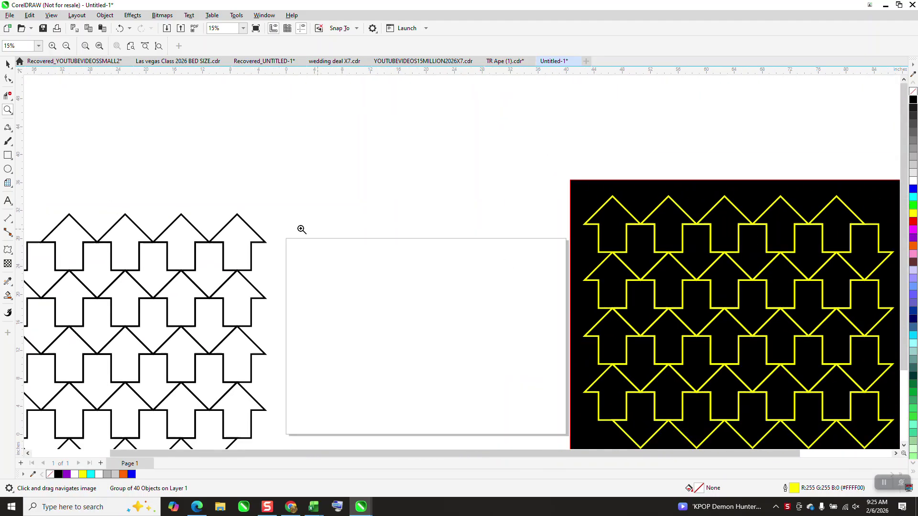
pyautogui.moveTo(223, 258); pyautogui.dragTo(277, 286)
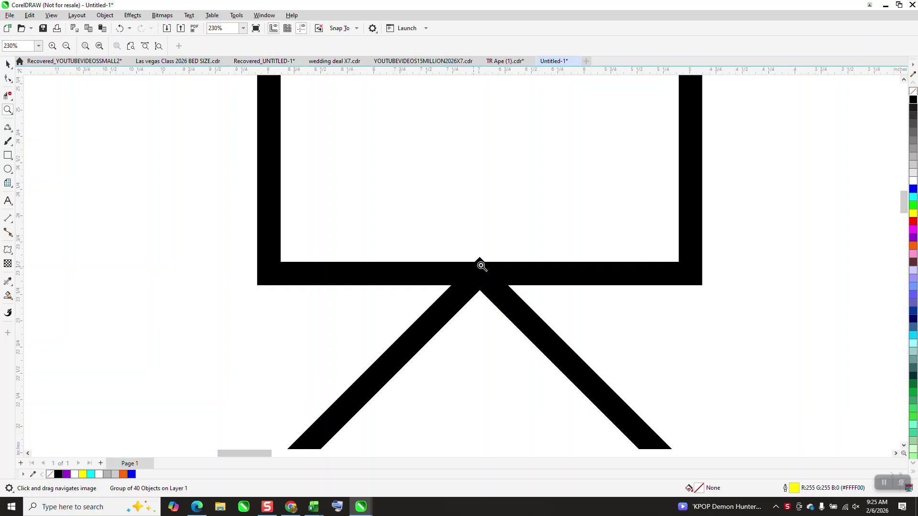
pyautogui.scroll(-3, 481, 262)
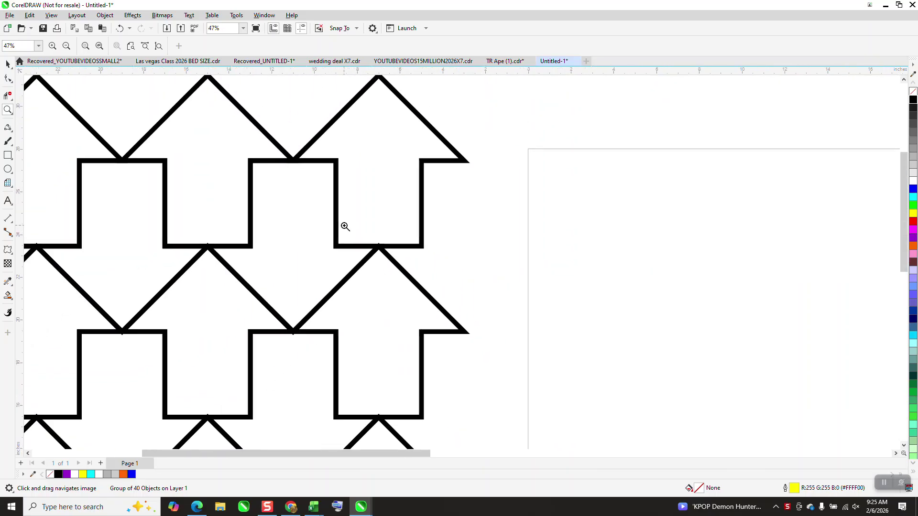
pyautogui.scroll(-4, 337, 222)
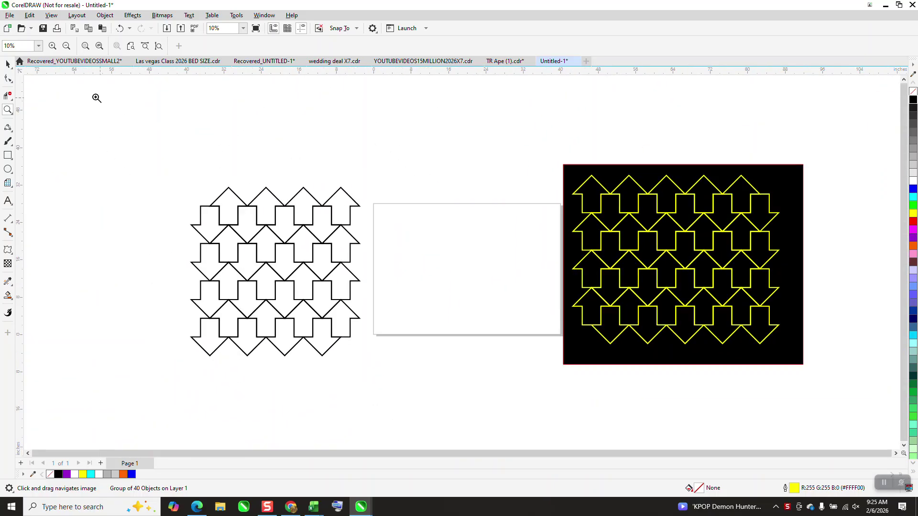
# Set the outline width of the whole black-outlined arrow pattern beside the page to Hairline.
pyautogui.click(7, 63)
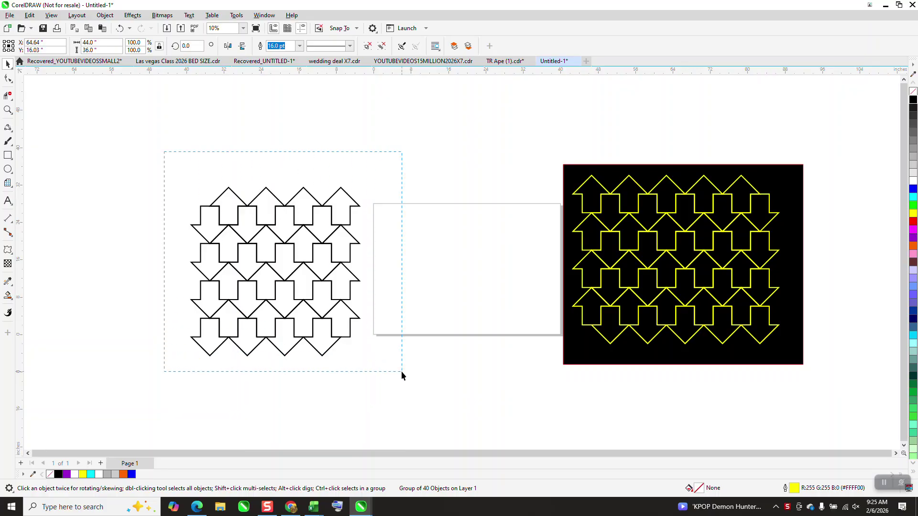
pyautogui.hotkey('ctrl', 'u')
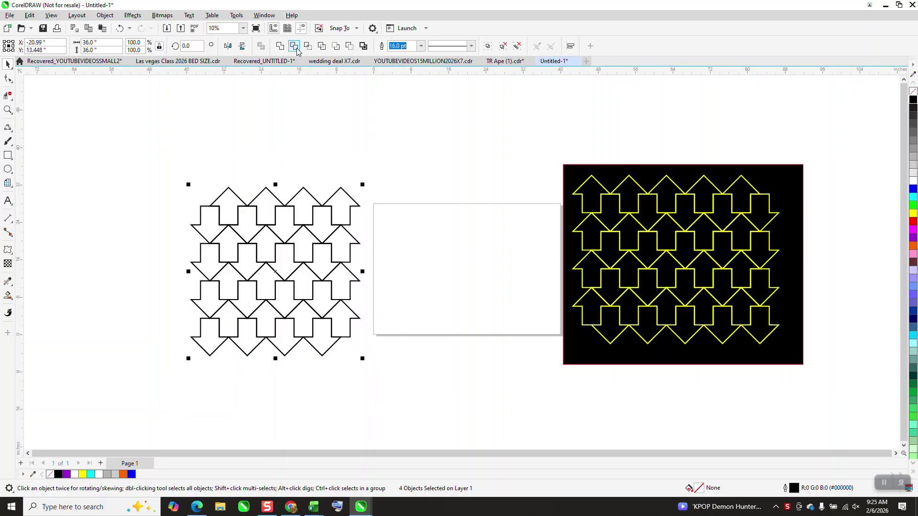
pyautogui.click(421, 46)
pyautogui.click(402, 56)
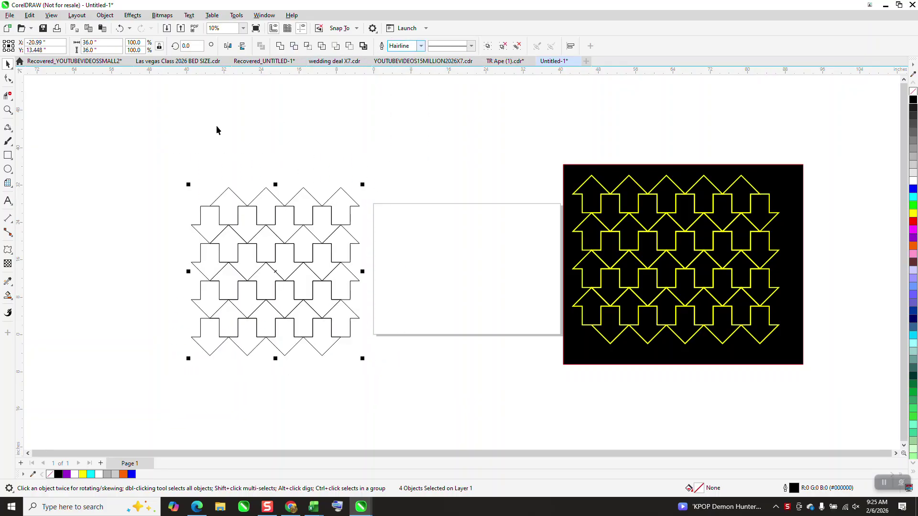
# Inspect up close where the hairline arrow tips meet the flat edges of the neighbouring arrows.
pyautogui.click(8, 110)
pyautogui.moveTo(266, 208); pyautogui.dragTo(298, 221)
pyautogui.scroll(-3, 311, 225)
pyautogui.moveTo(206, 342); pyautogui.dragTo(233, 368)
pyautogui.scroll(-3, 244, 240)
pyautogui.moveTo(207, 236); pyautogui.dragTo(285, 281)
pyautogui.scroll(-3, 237, 174)
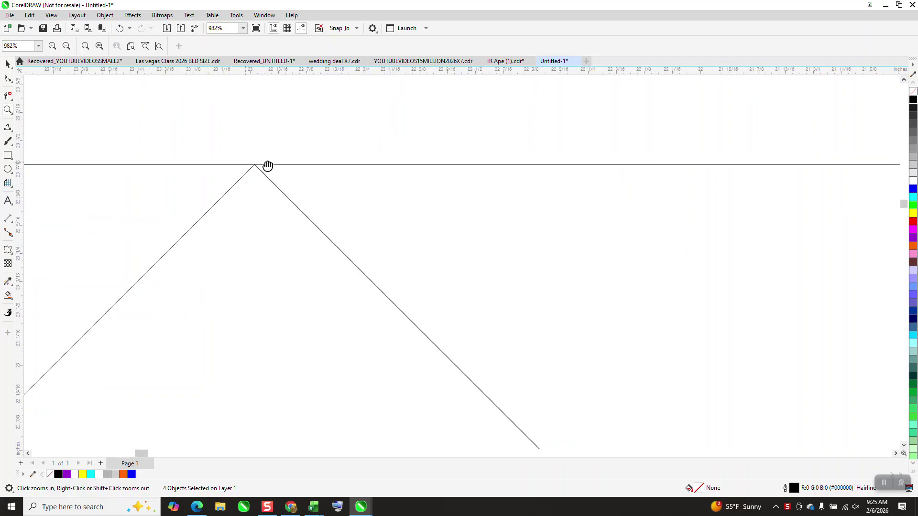
pyautogui.scroll(-4, 268, 156)
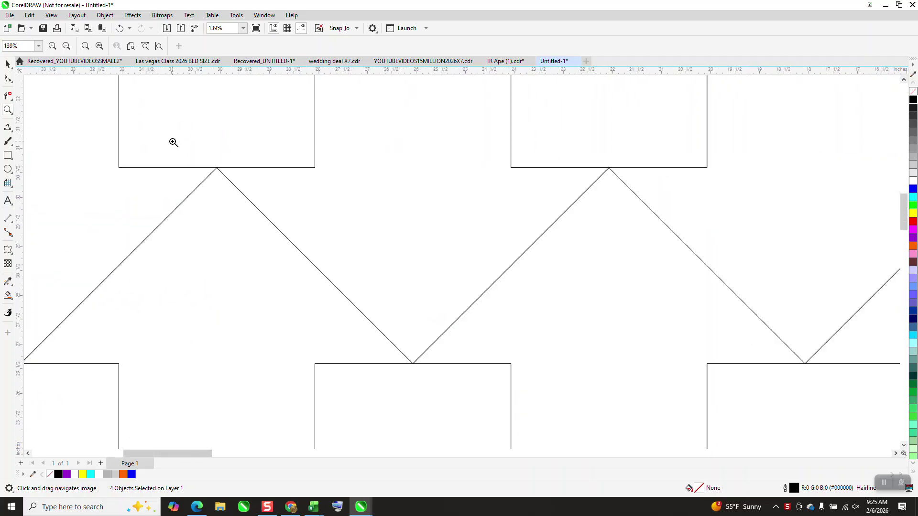
pyautogui.scroll(-1, 32, 84)
pyautogui.click(8, 63)
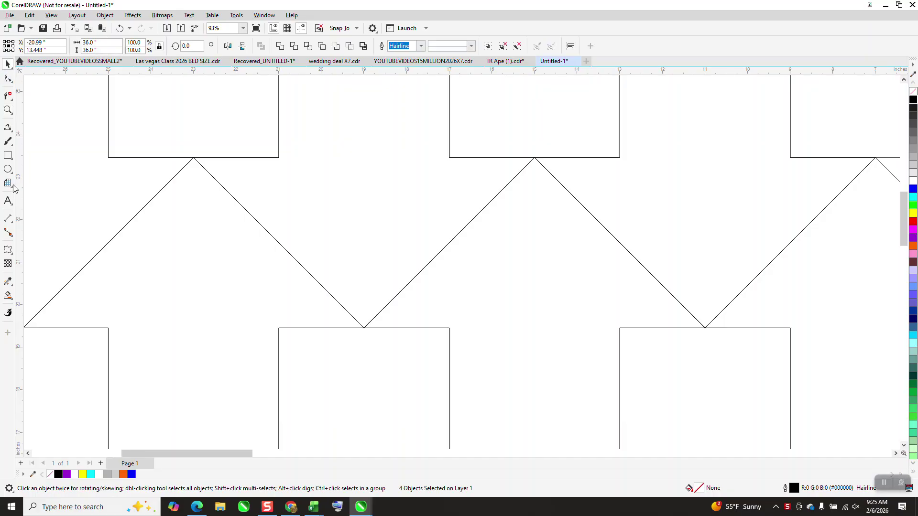
pyautogui.click(11, 186)
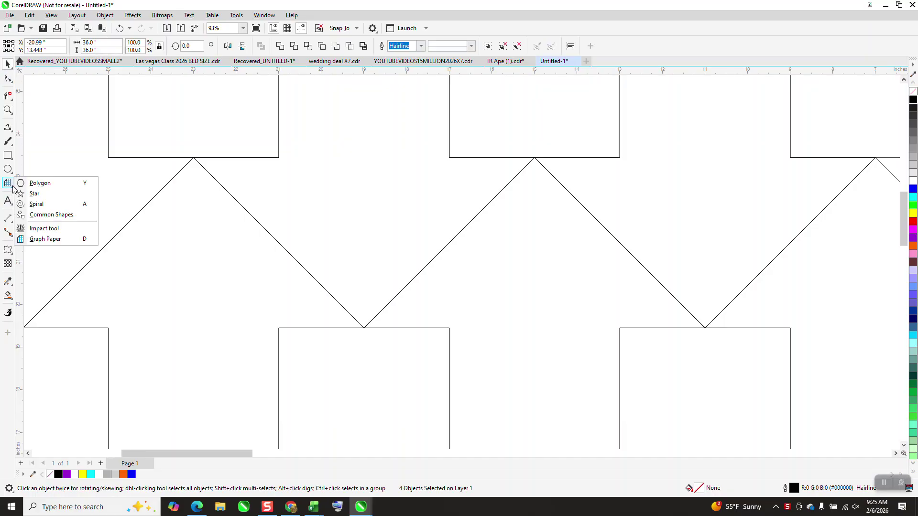
pyautogui.click(40, 216)
pyautogui.scroll(-3, 41, 216)
pyautogui.scroll(-1, 203, 79)
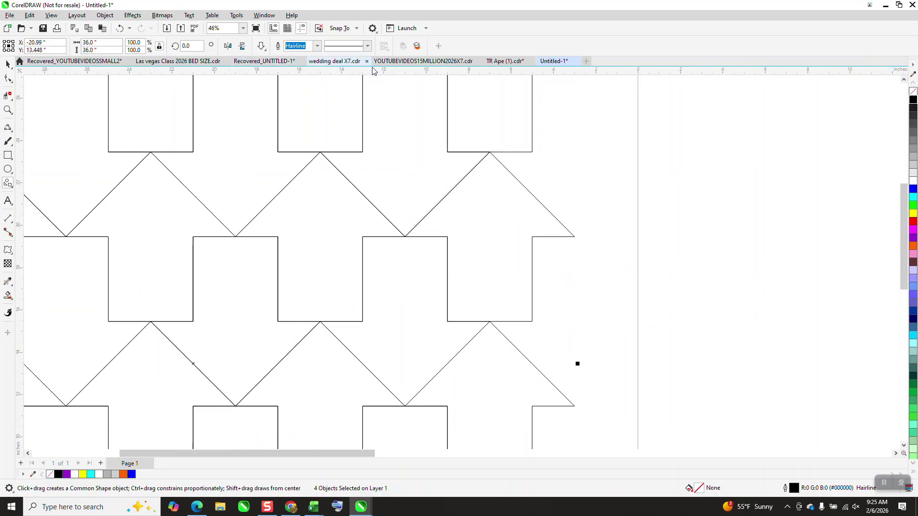
pyautogui.scroll(-1, 626, 156)
pyautogui.moveTo(733, 196); pyautogui.dragTo(647, 312)
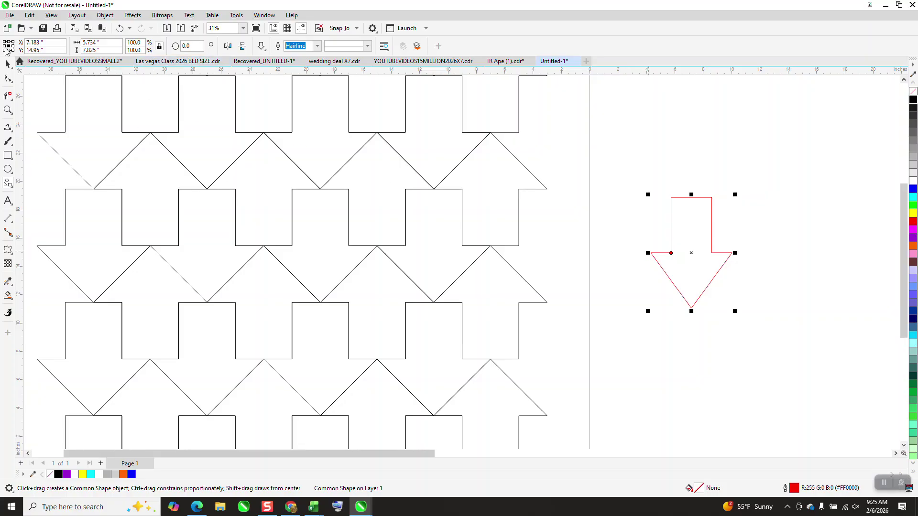
pyautogui.press('space')
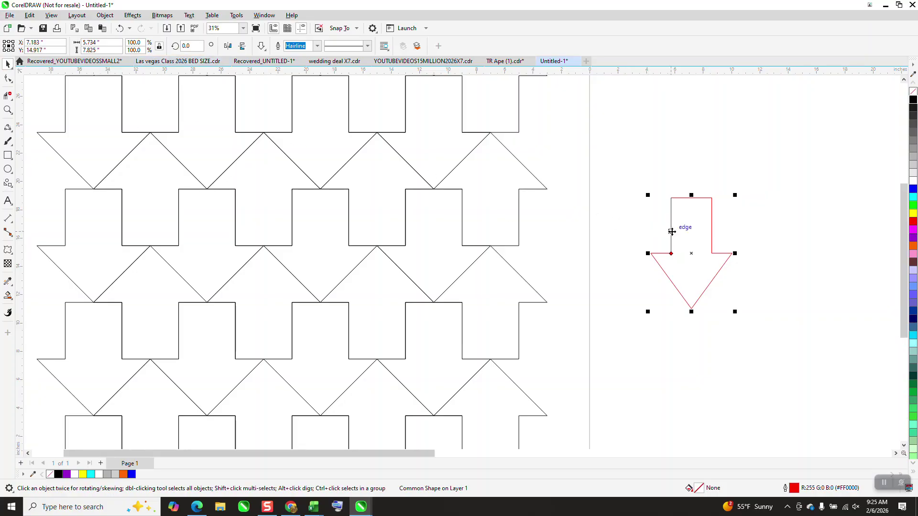
pyautogui.press('Delete')
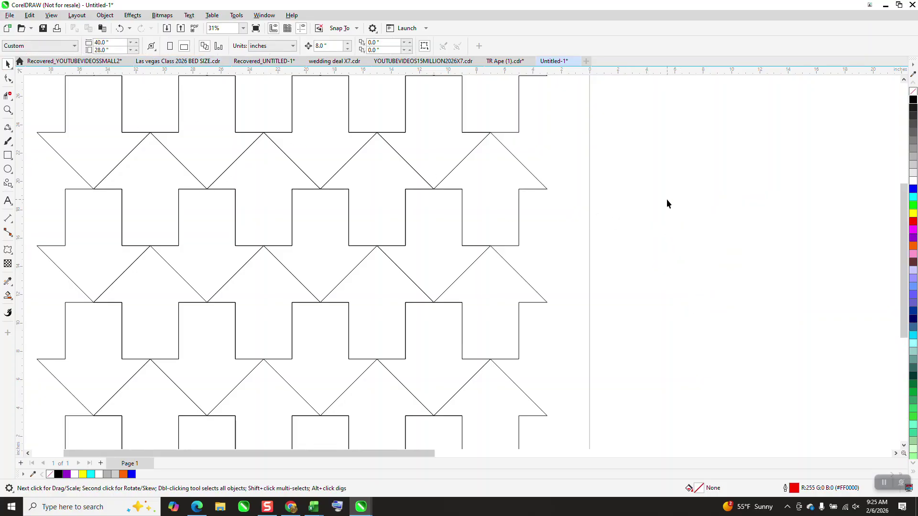
# Draw a proportional downward arrow with the Common Shapes tool on the page and set its width to 8 inches.
pyautogui.click(7, 183)
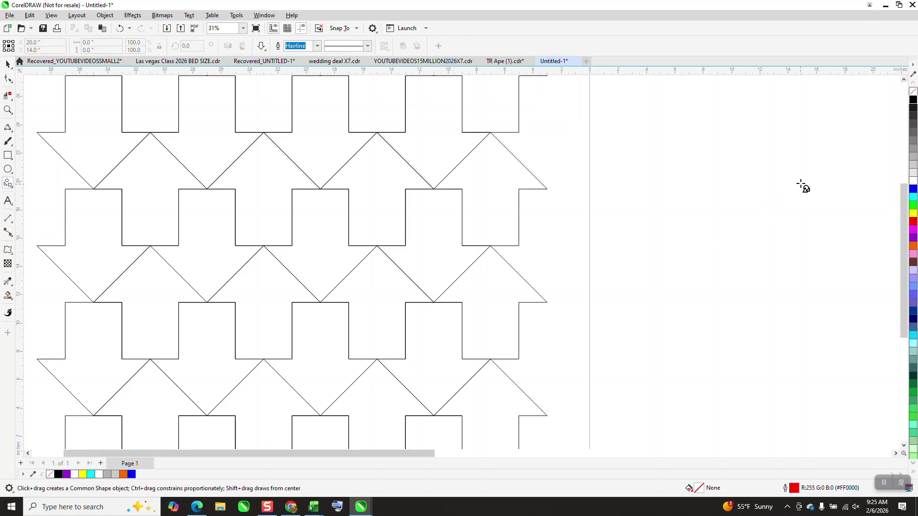
pyautogui.moveTo(800, 180); pyautogui.dragTo(689, 282)
pyautogui.moveTo(100, 42); pyautogui.dragTo(94, 42)
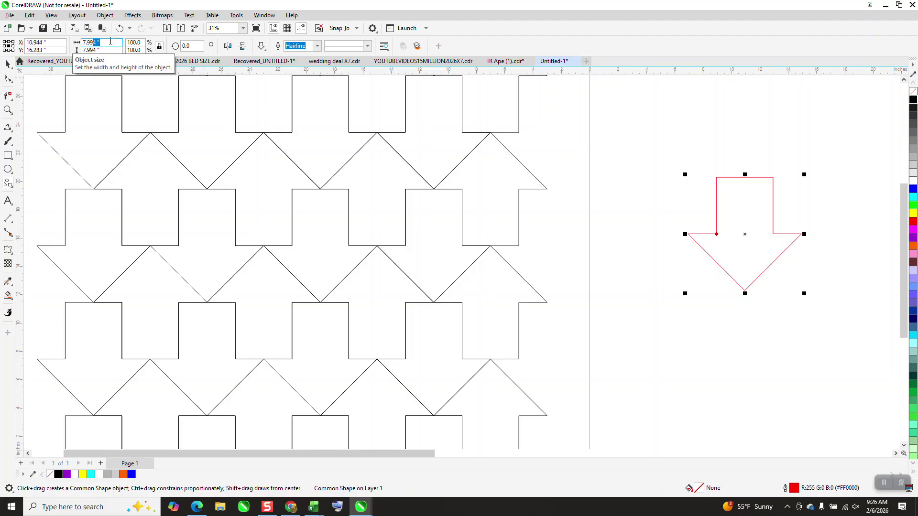
pyautogui.doubleClick(110, 42)
pyautogui.write('8')
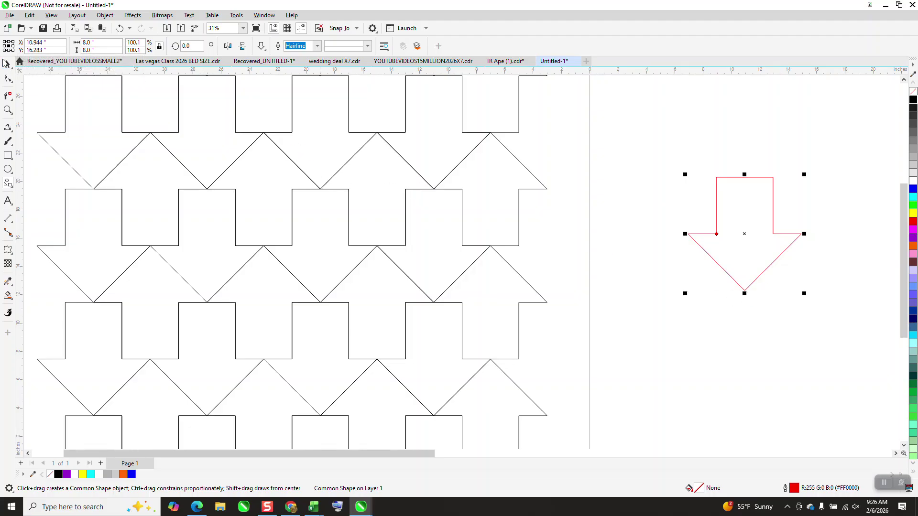
pyautogui.click(7, 64)
pyautogui.scroll(-1, 61, 125)
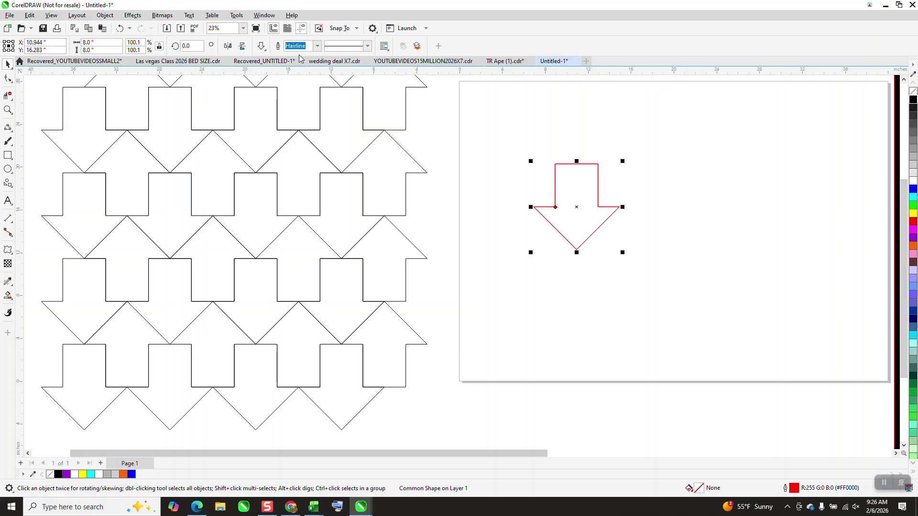
pyautogui.click(243, 46)
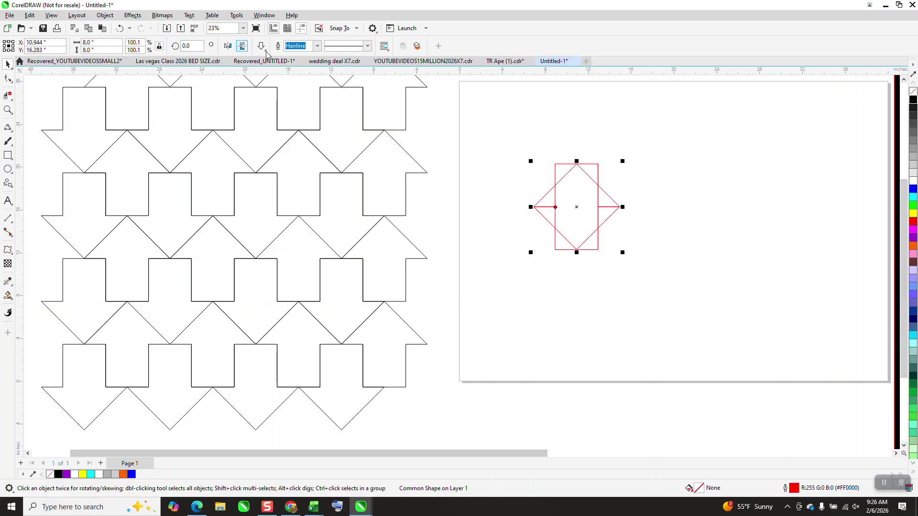
pyautogui.moveTo(532, 206); pyautogui.dragTo(641, 195)
pyautogui.press('XF86Calculator')
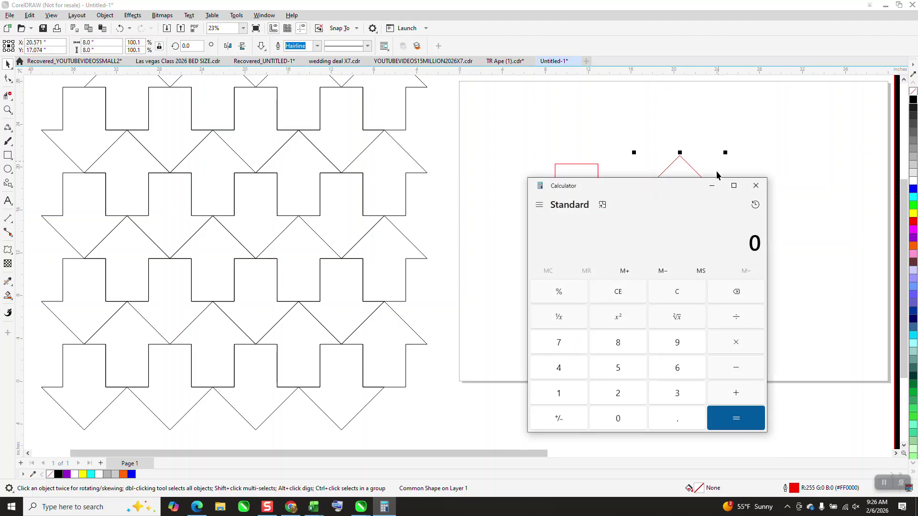
pyautogui.click(756, 186)
pyautogui.press('Delete')
# Duplicate the downward arrow three times to the right at 8-inch spacing to form a row of four.
pyautogui.click(584, 196)
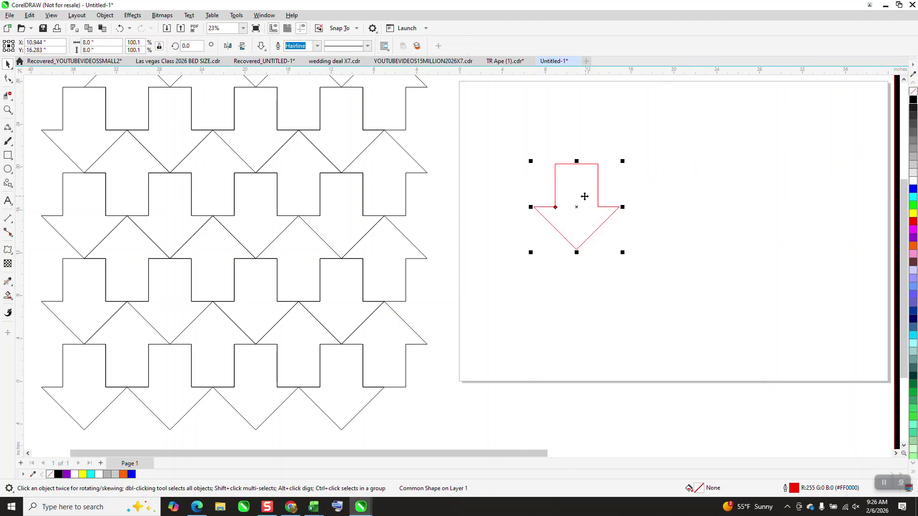
pyautogui.click(422, 96)
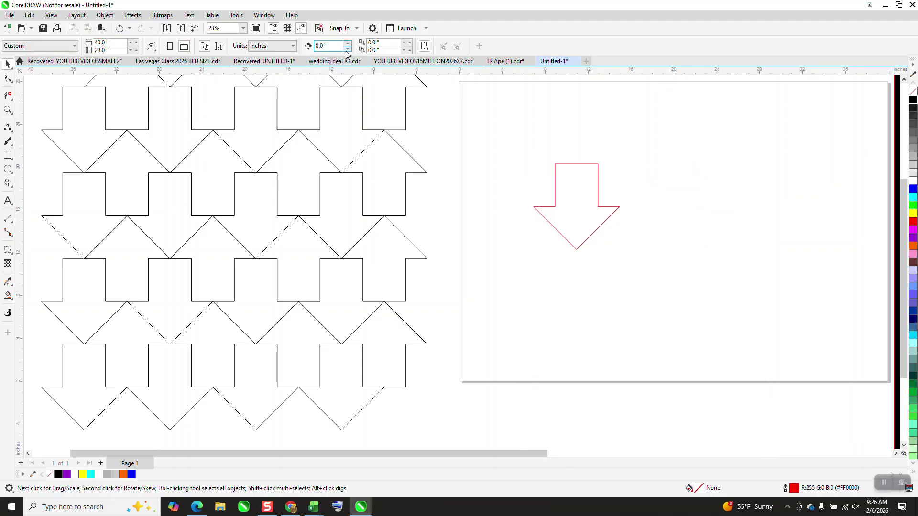
pyautogui.click(588, 184)
pyautogui.hotkey('ctrl', 'd')
pyautogui.hotkey('ctrl', 'd')
pyautogui.hotkey('ctrl', 'd')
pyautogui.scroll(-1, 424, 130)
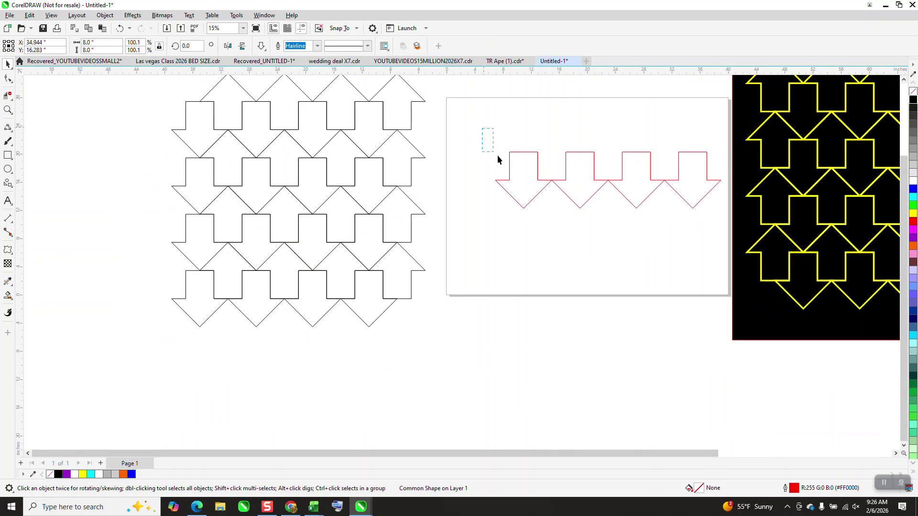
# Duplicate the row of four arrows three times downward at 8-inch spacing to form four rows.
pyautogui.moveTo(728, 249); pyautogui.dragTo(724, 247)
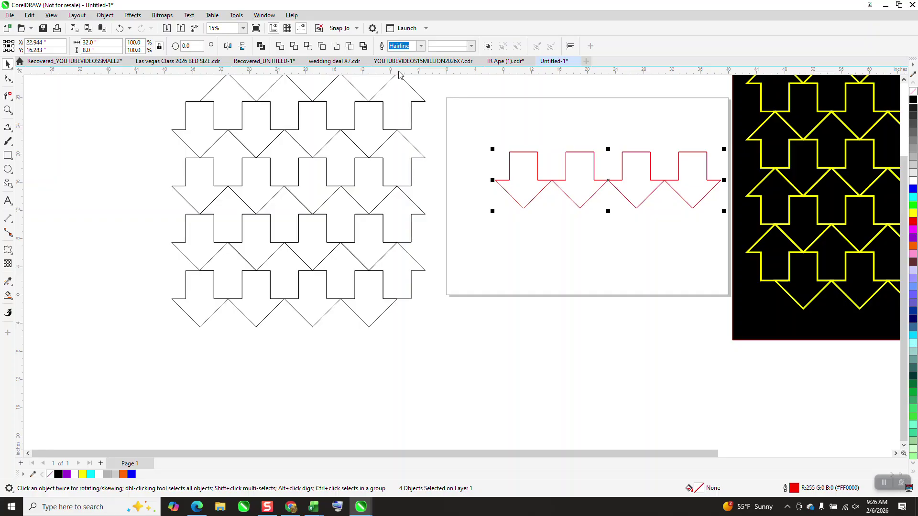
pyautogui.hotkey('ctrl', 'd')
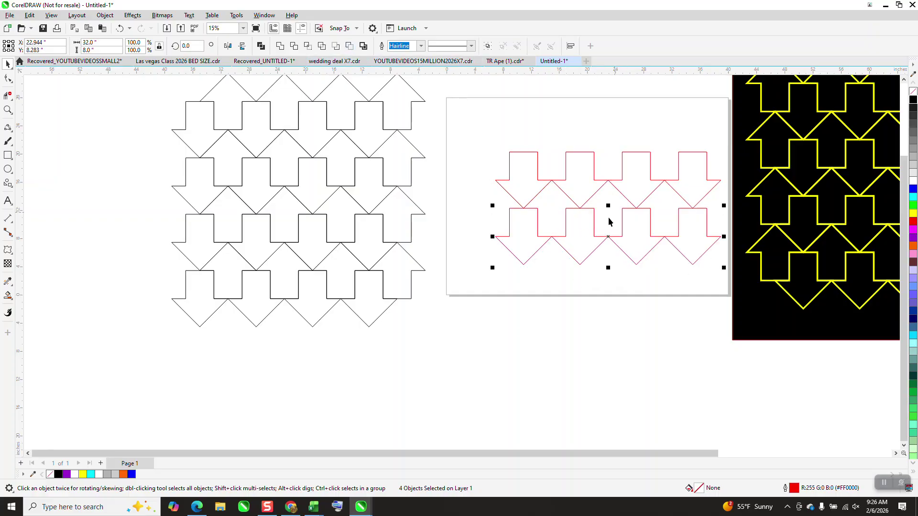
pyautogui.hotkey('ctrl', 'd')
pyautogui.hotkey('ctrl', 'd')
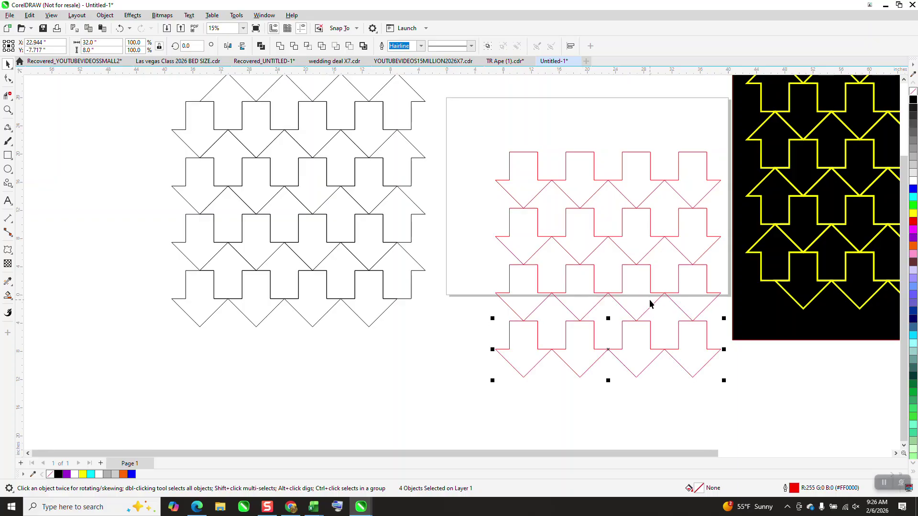
# Give all sixteen new arrows a black outline 16 pt wide.
pyautogui.moveTo(542, 250); pyautogui.dragTo(753, 383)
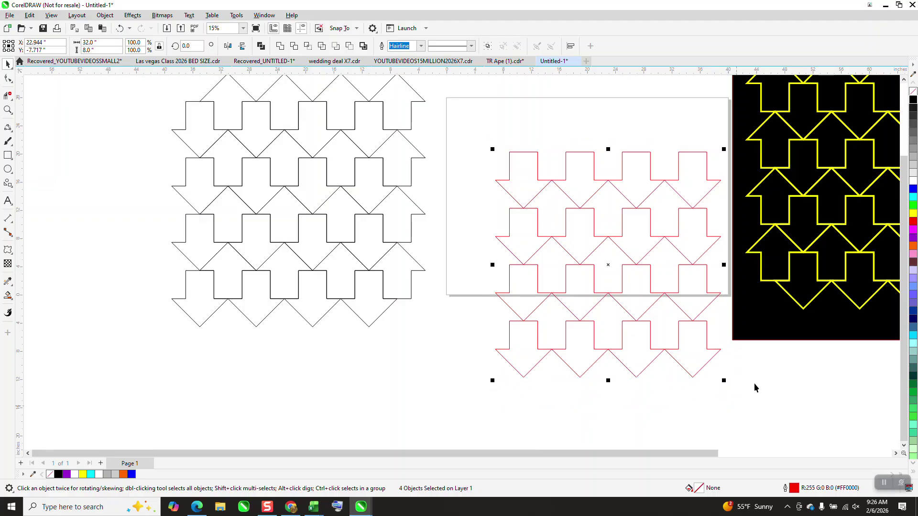
pyautogui.rightClick(913, 99)
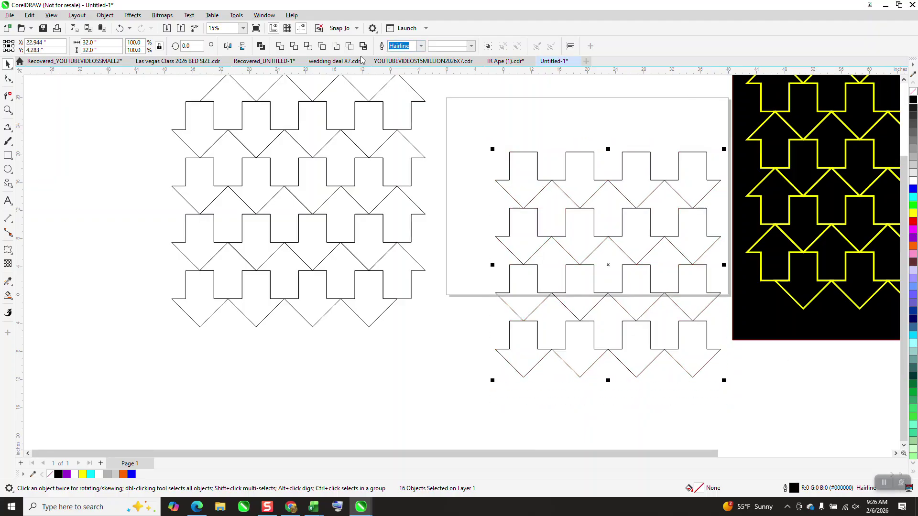
pyautogui.click(421, 46)
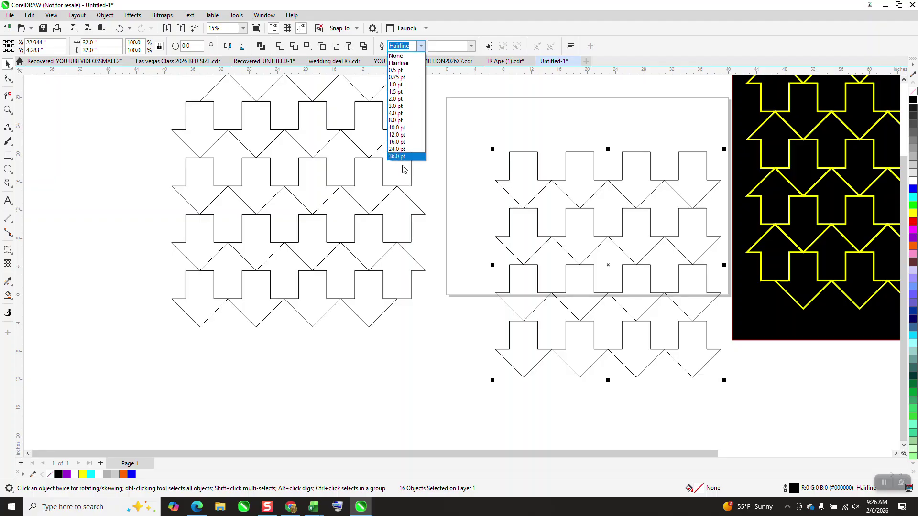
pyautogui.click(404, 150)
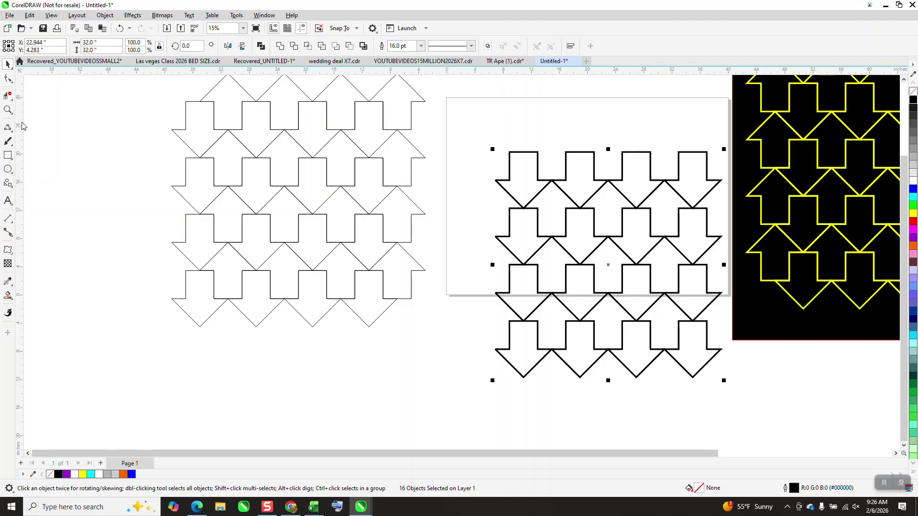
# Examine the joints between the thick-outlined arrows in the new pattern up close.
pyautogui.click(8, 109)
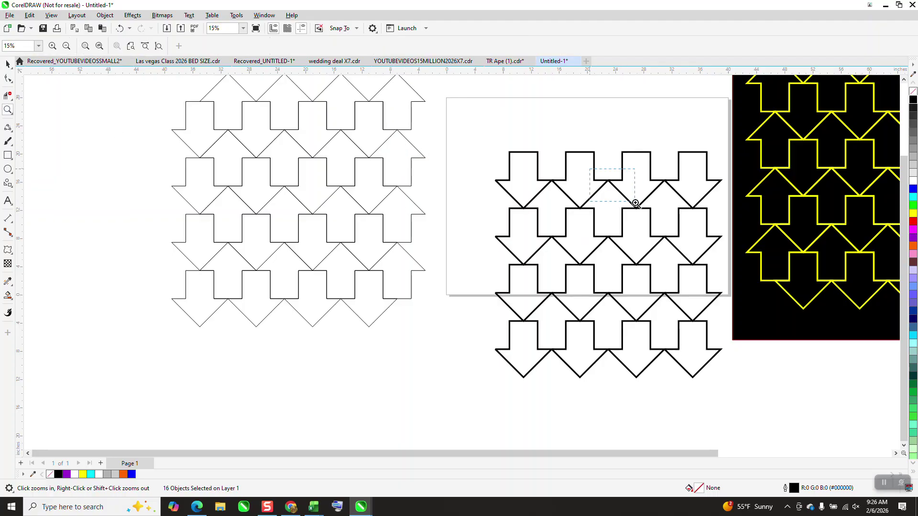
pyautogui.moveTo(636, 203); pyautogui.dragTo(636, 203)
pyautogui.scroll(-6, 527, 183)
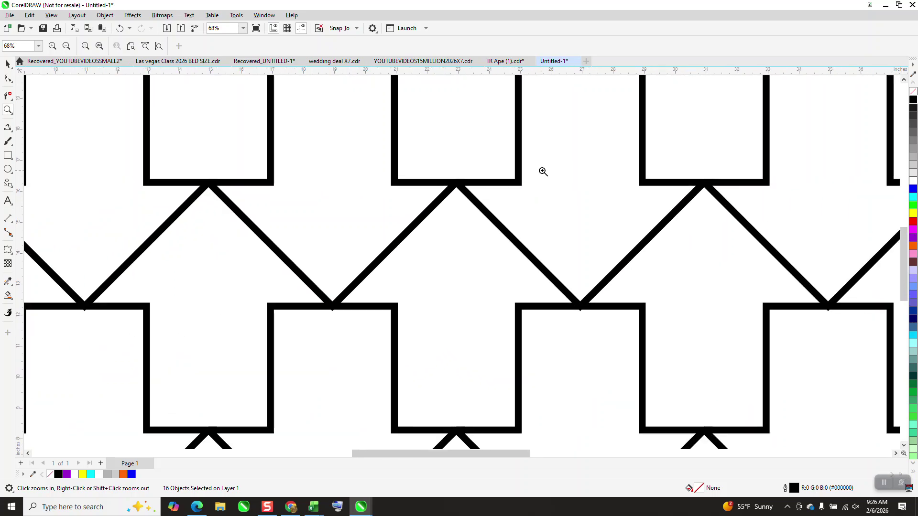
# Delete the sixteen thick-outlined arrows from the page.
pyautogui.moveTo(239, 239); pyautogui.dragTo(319, 271)
pyautogui.scroll(-6, 318, 259)
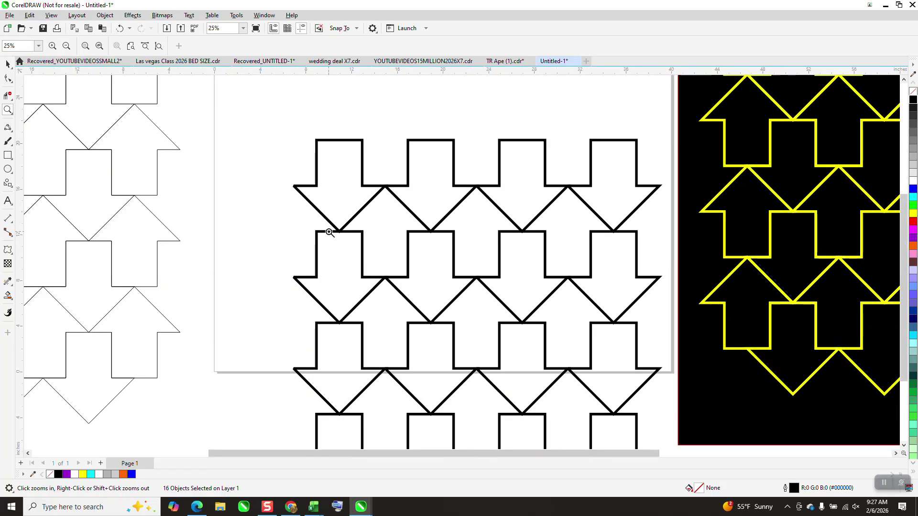
pyautogui.scroll(-2, 329, 233)
pyautogui.press('space')
pyautogui.moveTo(293, 163); pyautogui.dragTo(547, 380)
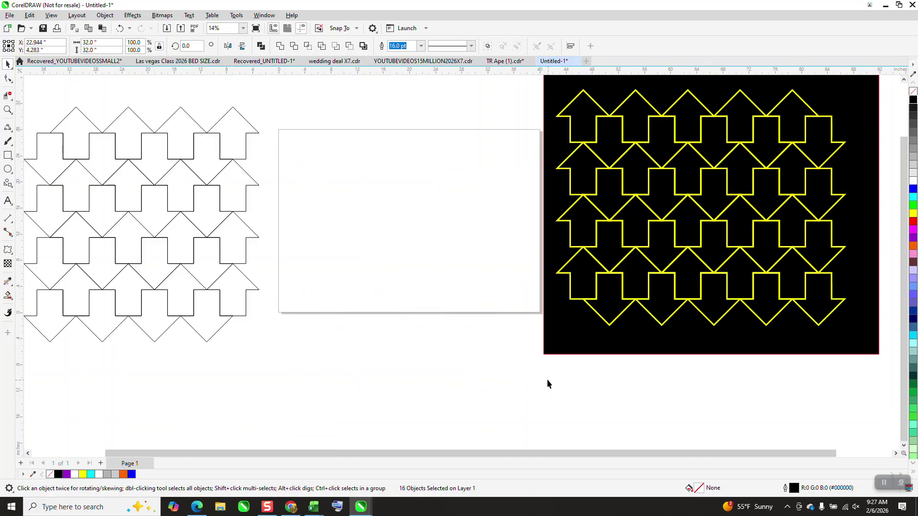
pyautogui.click(468, 316)
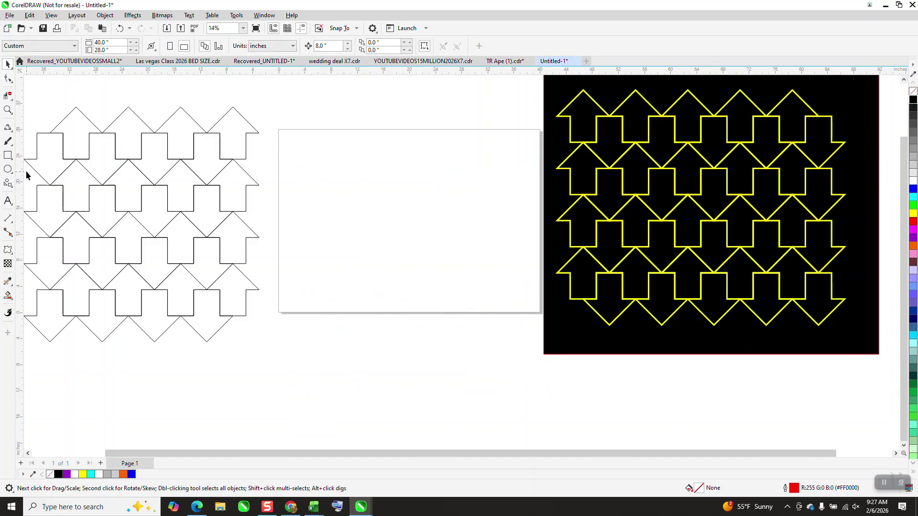
# Draw a rectangle in the middle of the page and resize it to a 4-inch square.
pyautogui.click(9, 156)
pyautogui.moveTo(434, 204); pyautogui.dragTo(394, 245)
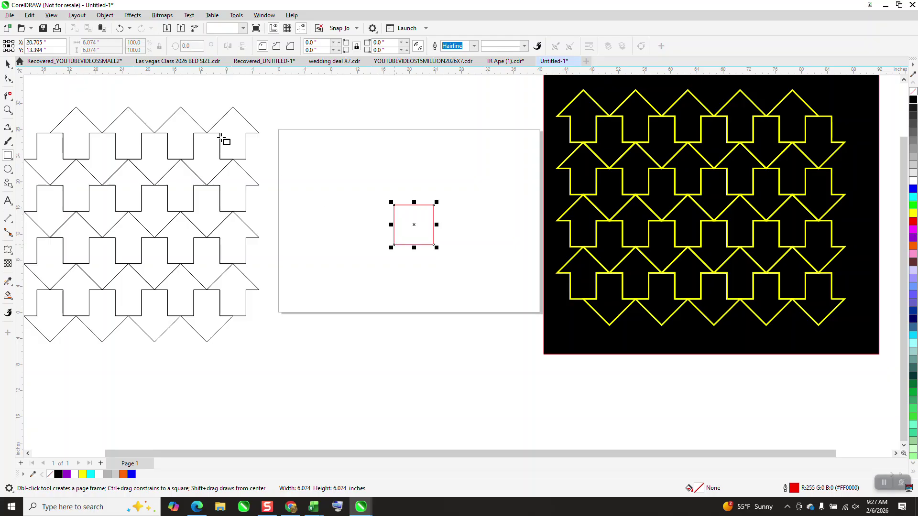
pyautogui.click(92, 43)
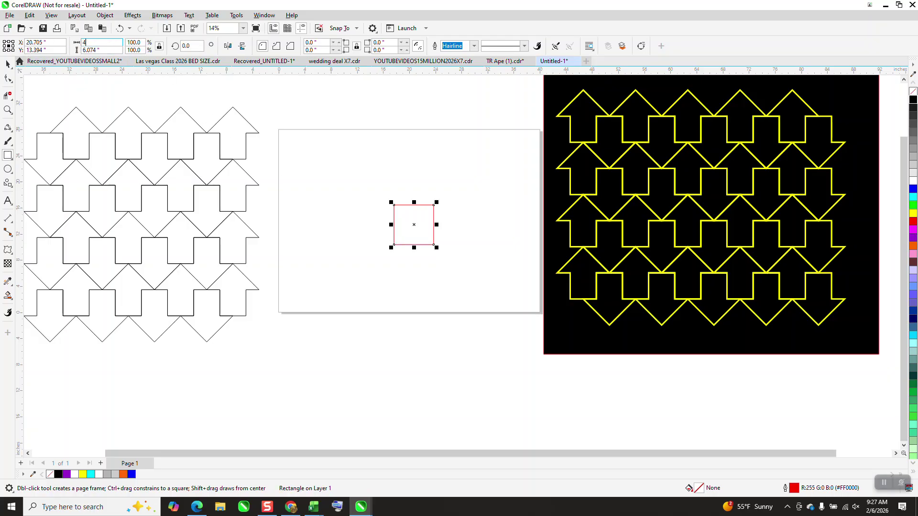
pyautogui.write('4')
pyautogui.press('Return')
pyautogui.press('space')
# Place one copy of the square 4 inches up and 2 inches left, and a second copy 4 inches right of the first.
pyautogui.click(291, 98)
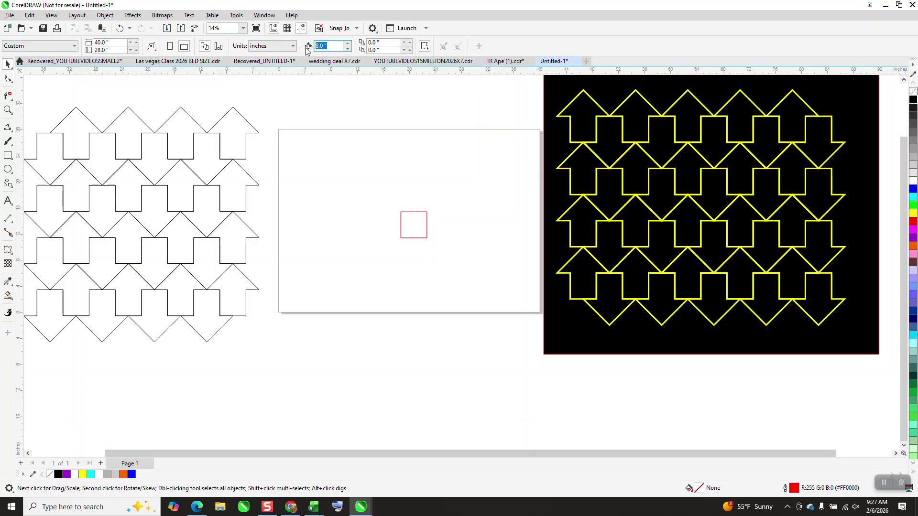
pyautogui.click(421, 232)
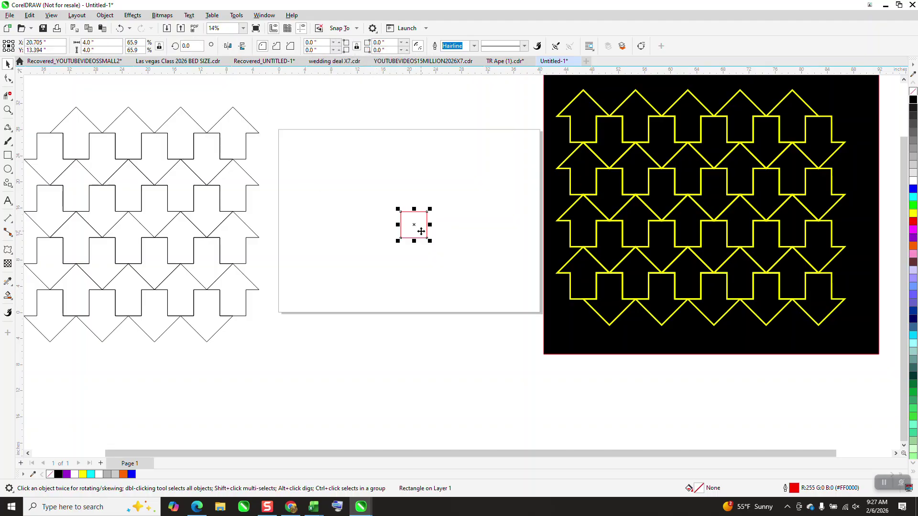
pyautogui.press('+')
pyautogui.press('Up')
pyautogui.press('Up')
pyautogui.press('Left')
pyautogui.press('+')
pyautogui.press('Right')
pyautogui.press('Right')
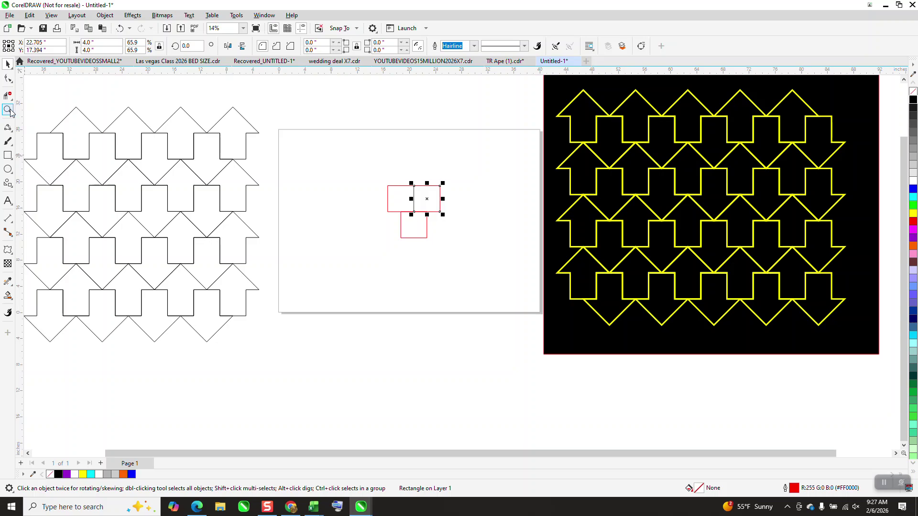
pyautogui.click(8, 110)
pyautogui.click(468, 252)
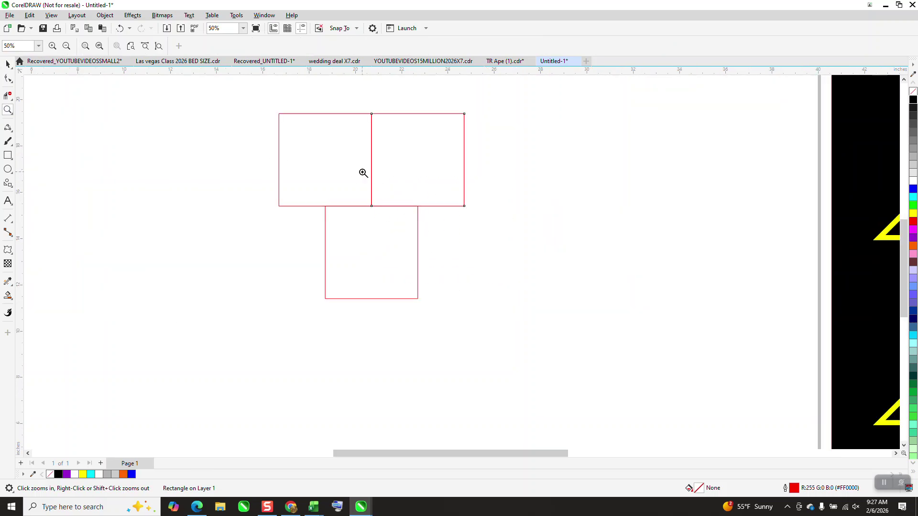
pyautogui.press('space')
pyautogui.moveTo(245, 95); pyautogui.dragTo(527, 336)
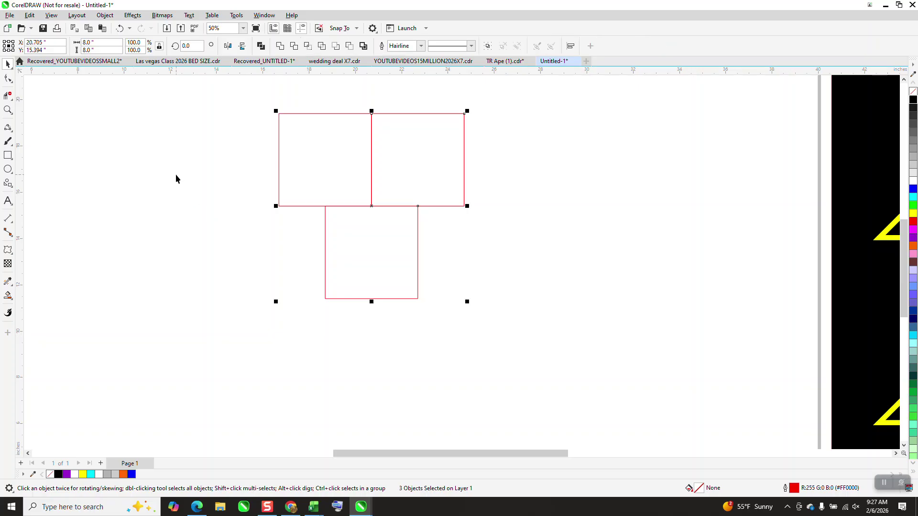
pyautogui.click(8, 79)
pyautogui.click(237, 96)
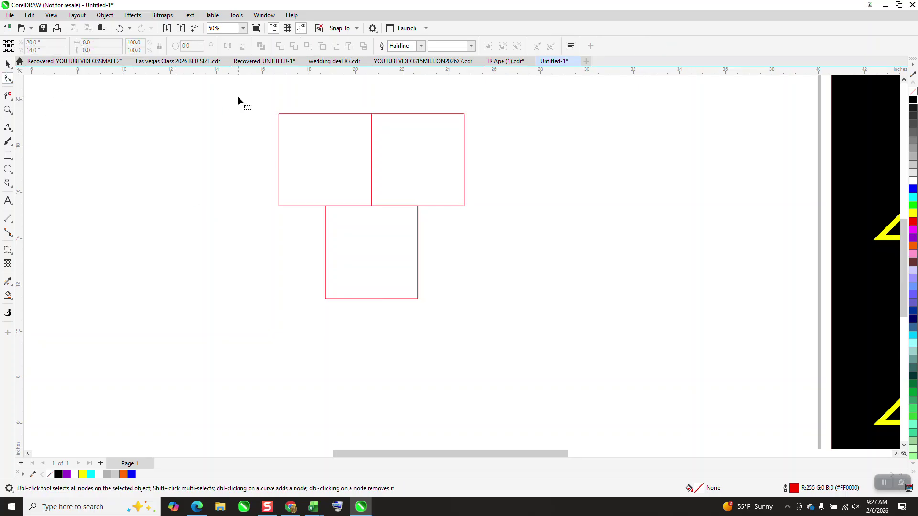
pyautogui.click(280, 116)
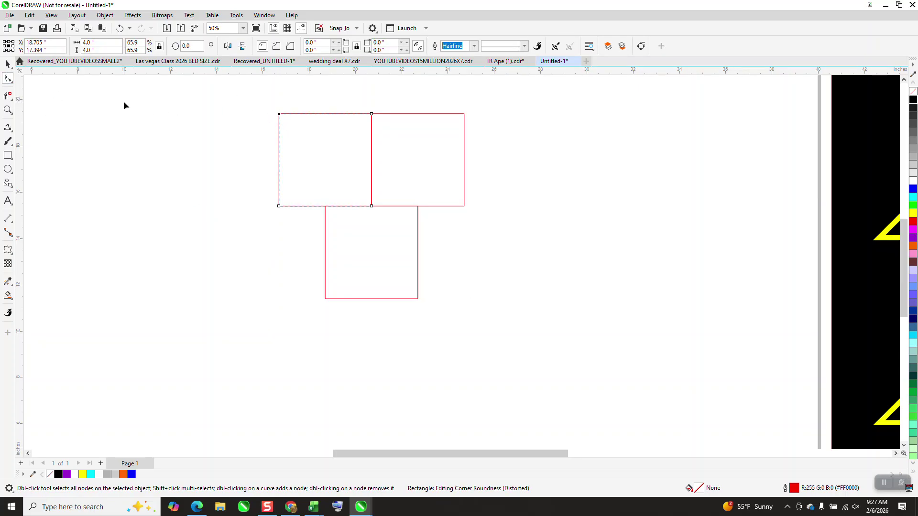
pyautogui.click(8, 63)
pyautogui.click(8, 78)
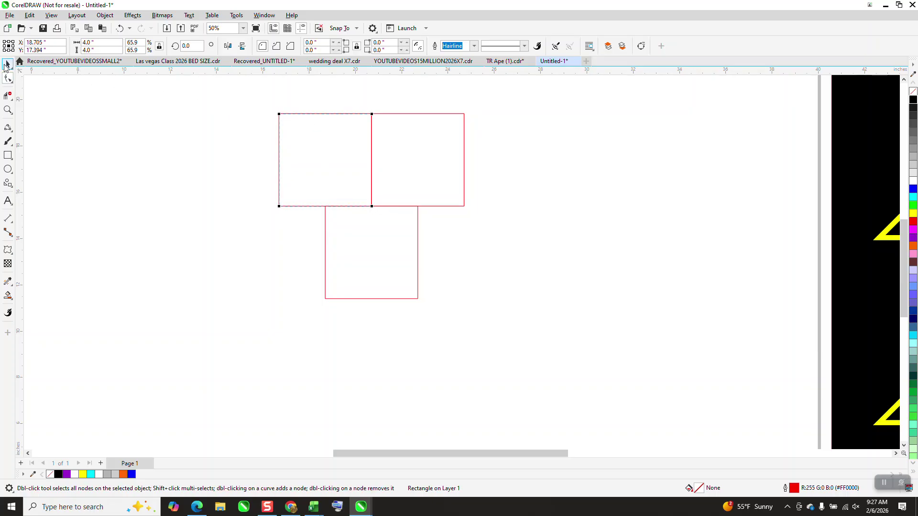
# Convert the three squares to curves.
pyautogui.click(7, 64)
pyautogui.moveTo(265, 101); pyautogui.dragTo(513, 301)
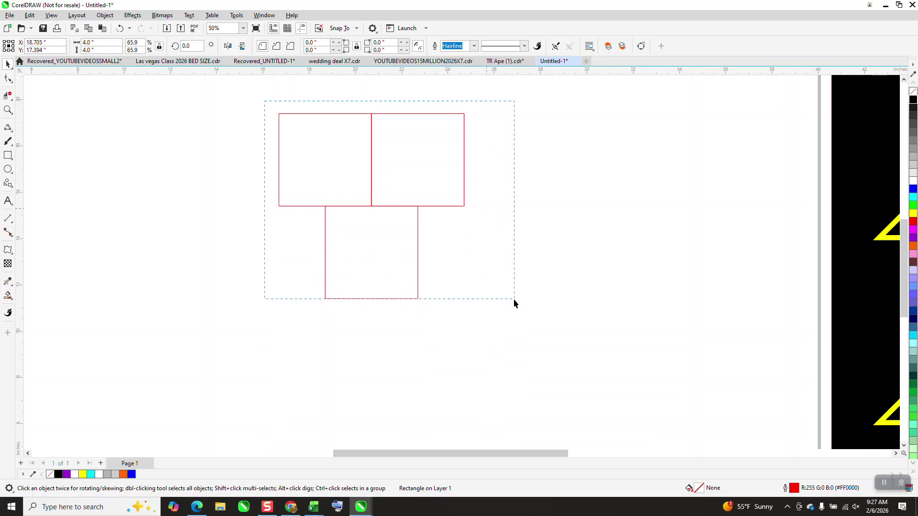
pyautogui.click(105, 15)
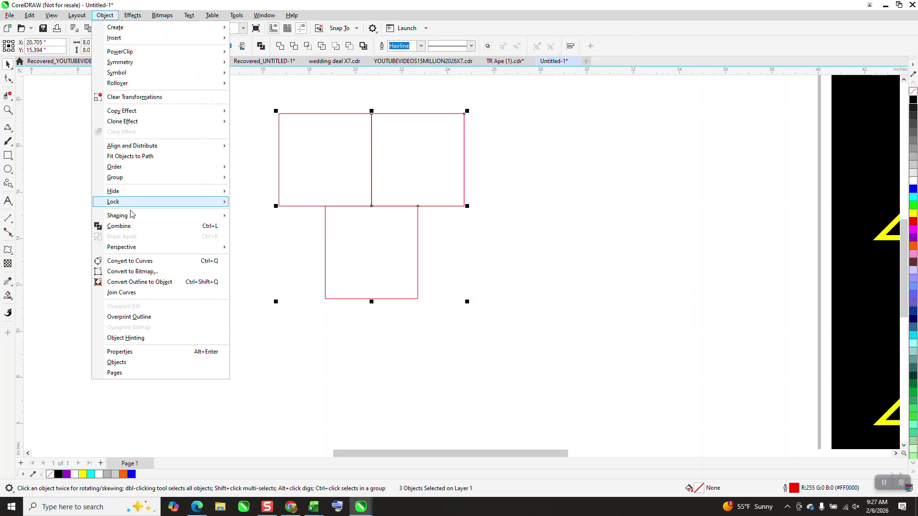
pyautogui.click(139, 261)
# Delete the outer top corner nodes of the two upper squares to form a triangular arrowhead.
pyautogui.click(8, 78)
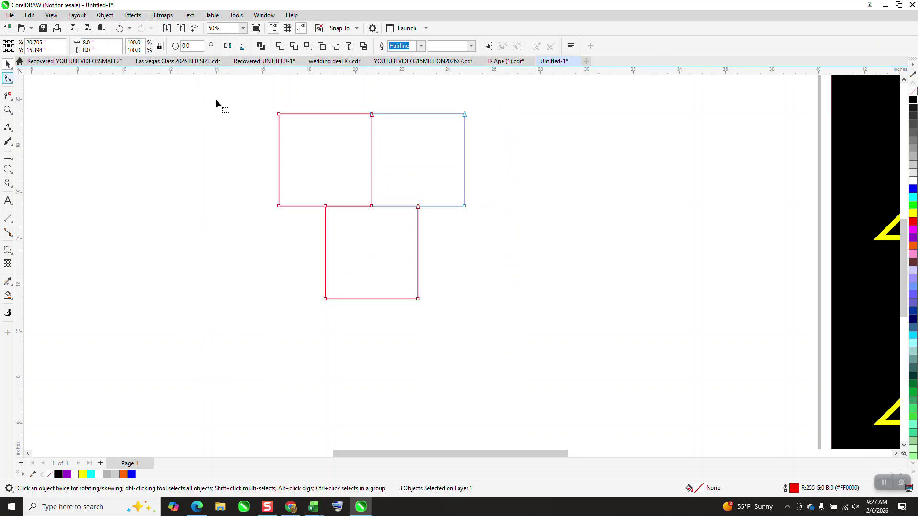
pyautogui.press('Delete')
pyautogui.click(464, 114)
pyautogui.press('Delete')
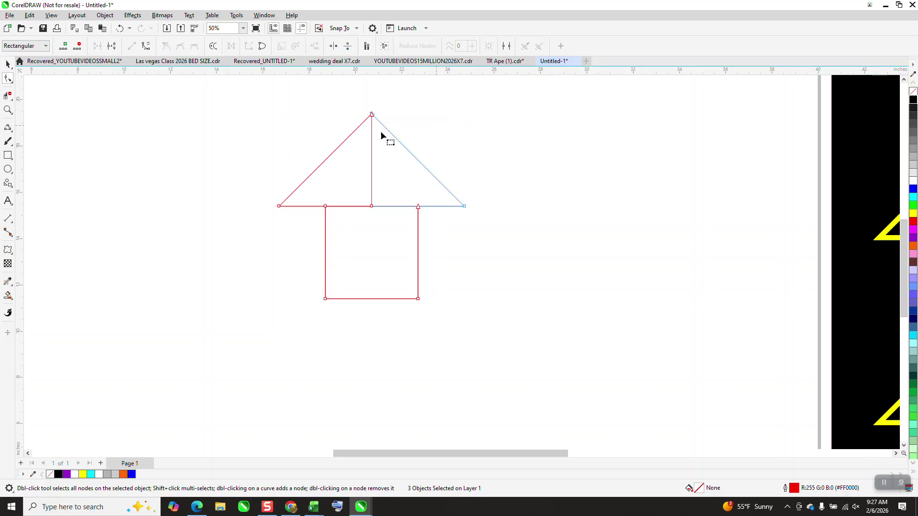
# Remove the inner line segments with Virtual Segment Delete and smart-fill the resulting arrow outline in blue.
pyautogui.click(7, 95)
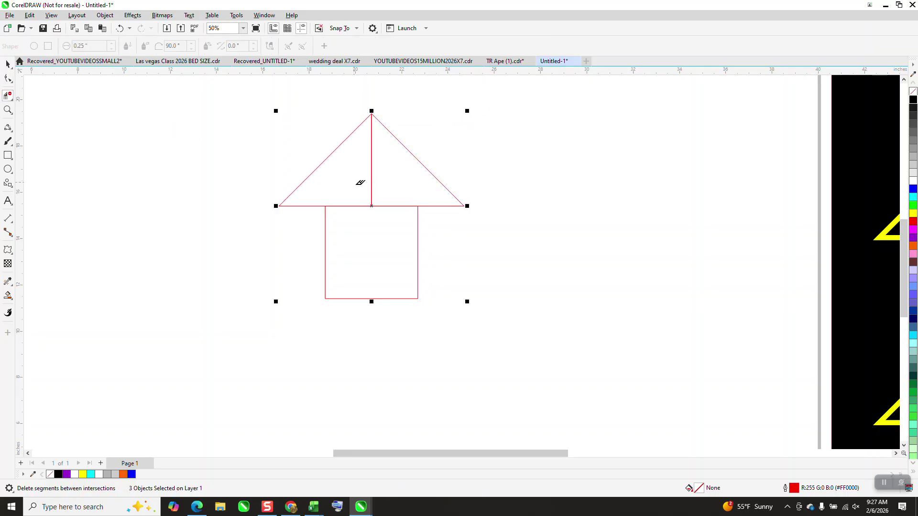
pyautogui.moveTo(398, 223); pyautogui.dragTo(399, 225)
pyautogui.scroll(-1, 120, 210)
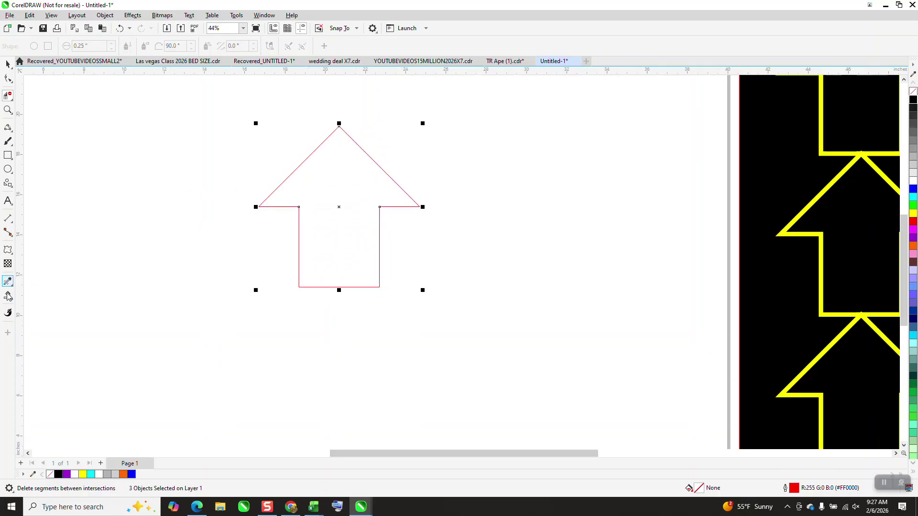
pyautogui.click(318, 212)
pyautogui.scroll(-2, 208, 178)
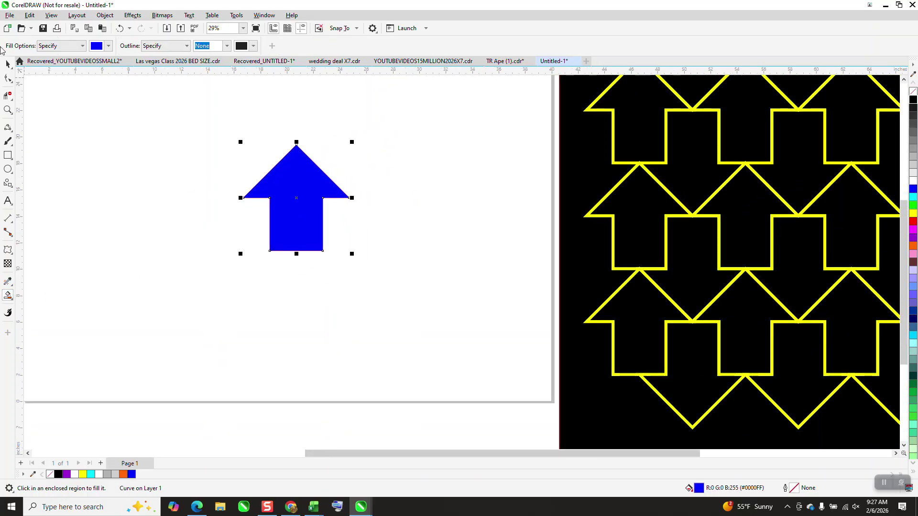
# Move the blue arrow clear of its source outlines, delete the leftover outlines, and reposition the arrow on the page.
pyautogui.click(8, 64)
pyautogui.moveTo(293, 164); pyautogui.dragTo(165, 155)
pyautogui.moveTo(321, 185); pyautogui.dragTo(397, 213)
pyautogui.moveTo(240, 137); pyautogui.dragTo(485, 326)
pyautogui.press('Delete')
pyautogui.moveTo(191, 235); pyautogui.dragTo(234, 247)
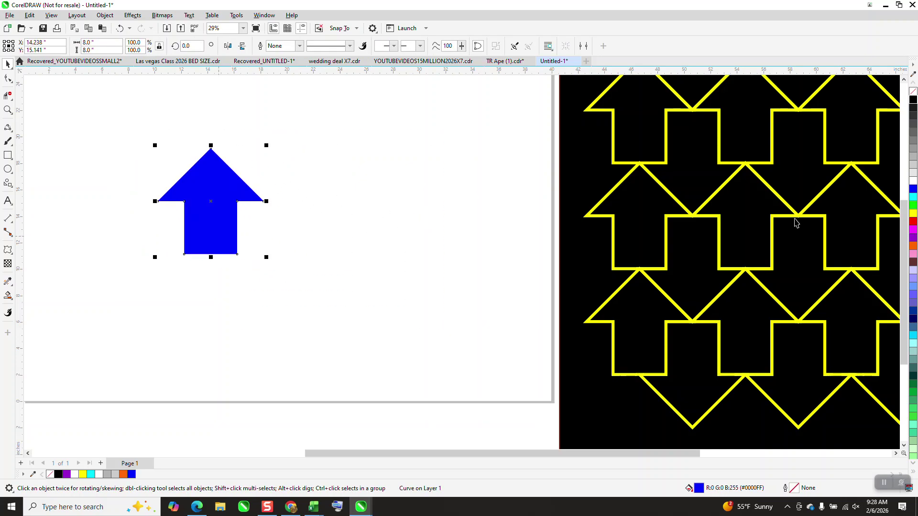
# Remove the arrow's blue fill and give it a black outline 16 pt wide.
pyautogui.click(913, 91)
pyautogui.rightClick(913, 99)
pyautogui.scroll(-1, 399, 213)
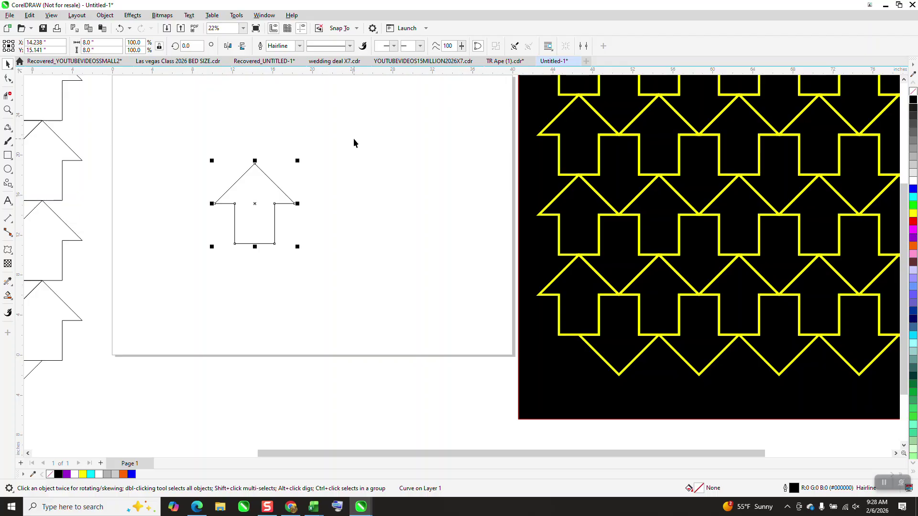
pyautogui.click(299, 46)
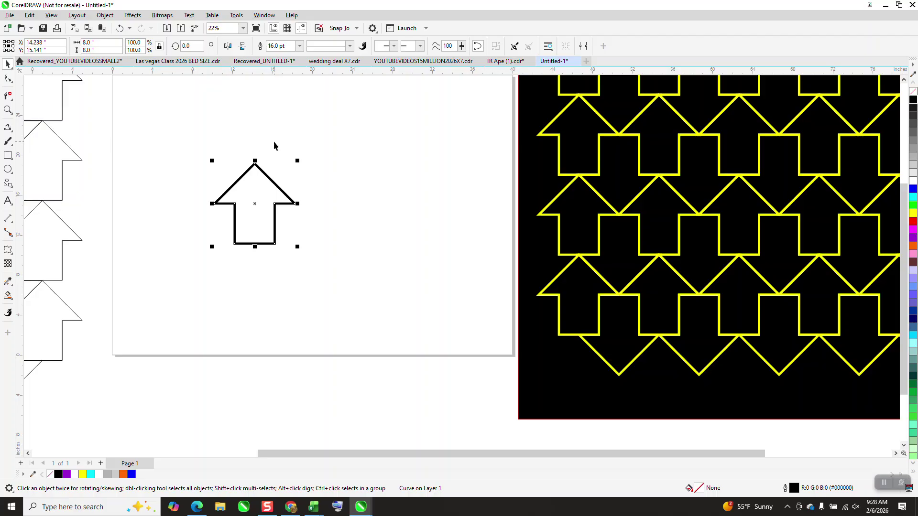
# Convert the arrow's outline to an object and move the arrow toward the page's upper-left corner.
pyautogui.click(104, 15)
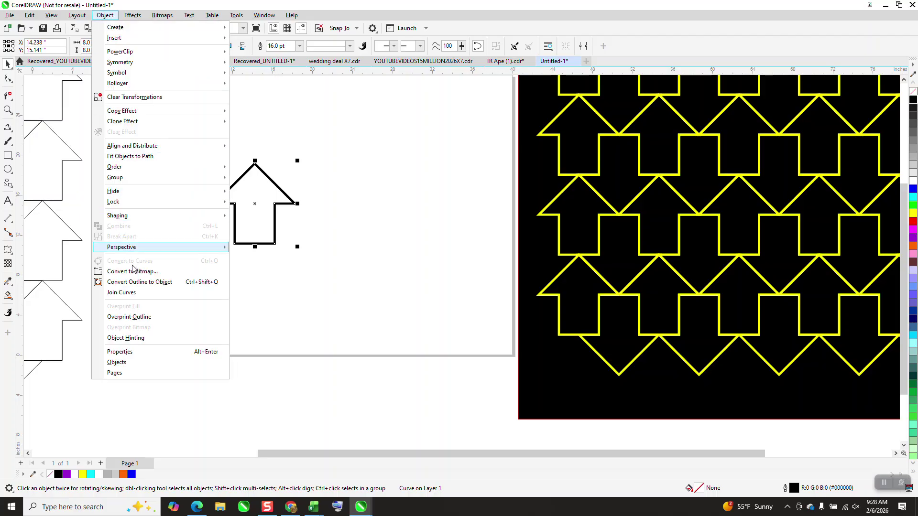
pyautogui.click(139, 282)
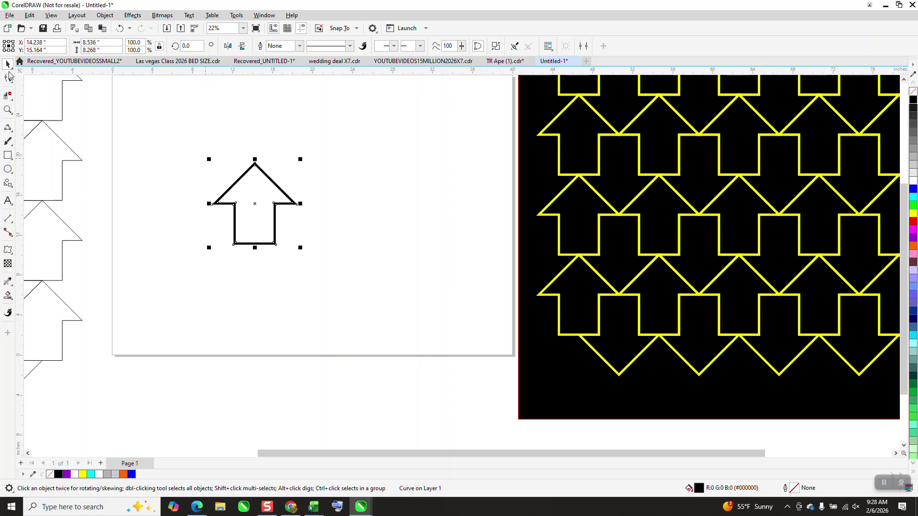
pyautogui.click(93, 43)
pyautogui.moveTo(255, 202); pyautogui.dragTo(193, 155)
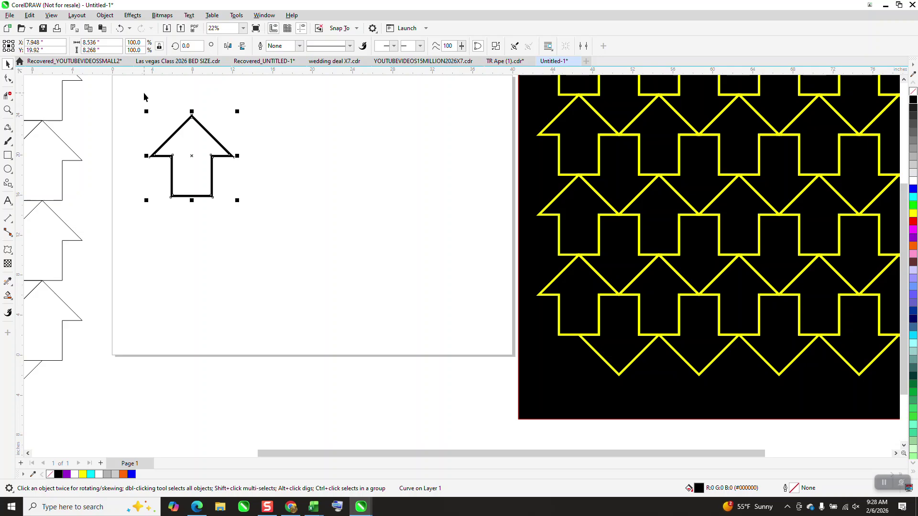
# Duplicate the arrow three times to the right at 8.536-inch spacing to form a row of four.
pyautogui.click(143, 97)
pyautogui.click(327, 46)
pyautogui.write('8.536')
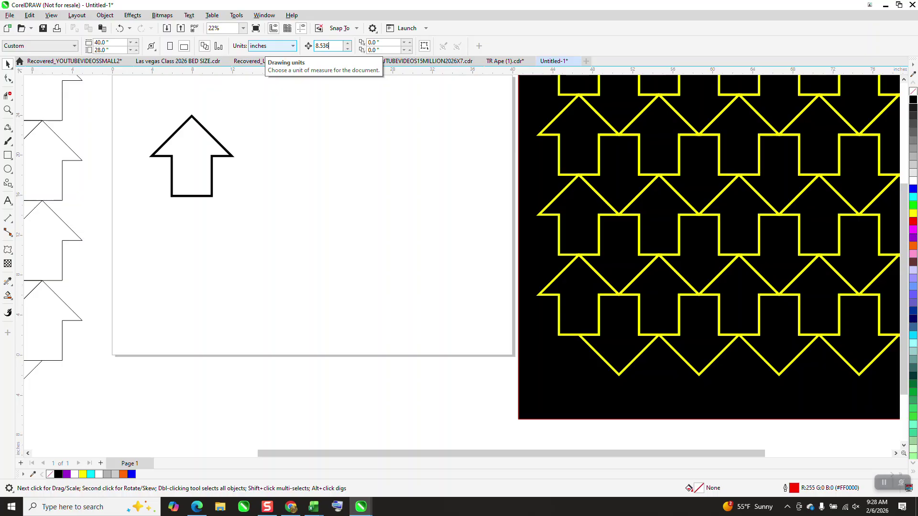
pyautogui.click(234, 157)
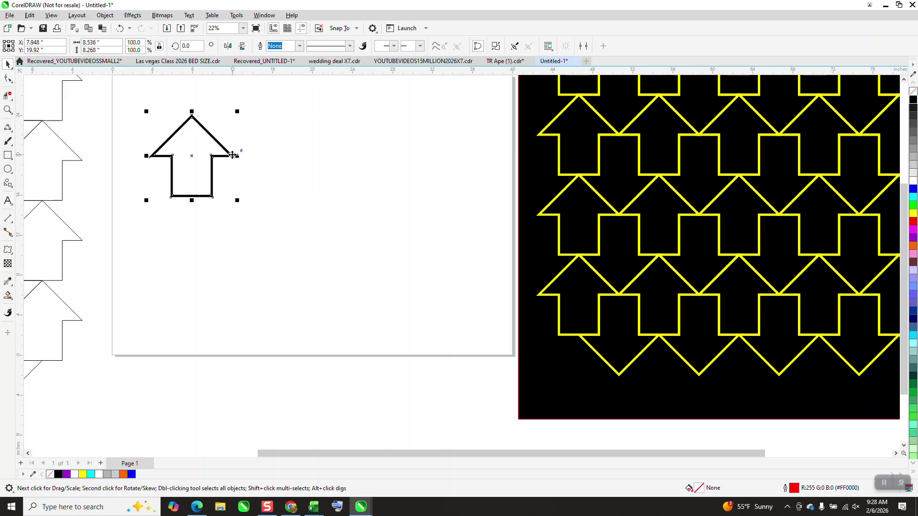
pyautogui.hotkey('ctrl', 'd')
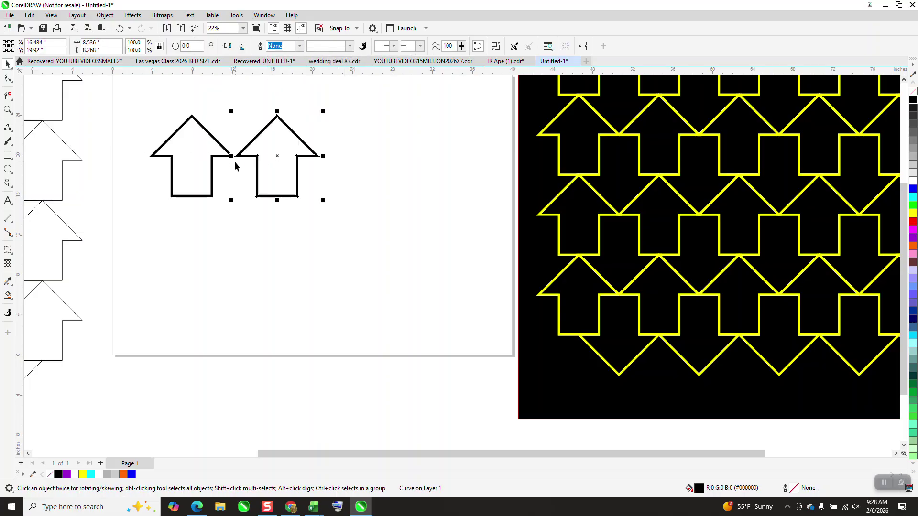
pyautogui.hotkey('ctrl', 'd')
pyautogui.hotkey('ctrl', 'd')
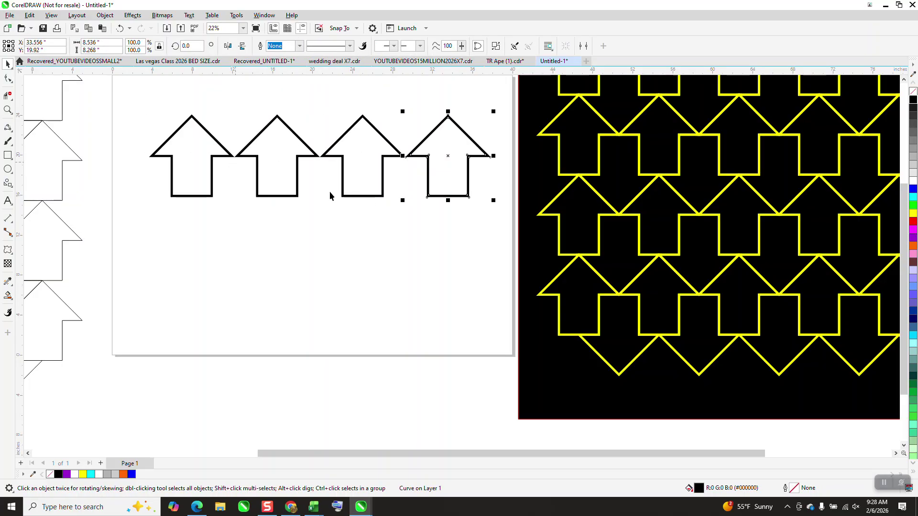
# Check the gaps between the arrow tips and group the row of four arrows.
pyautogui.click(7, 109)
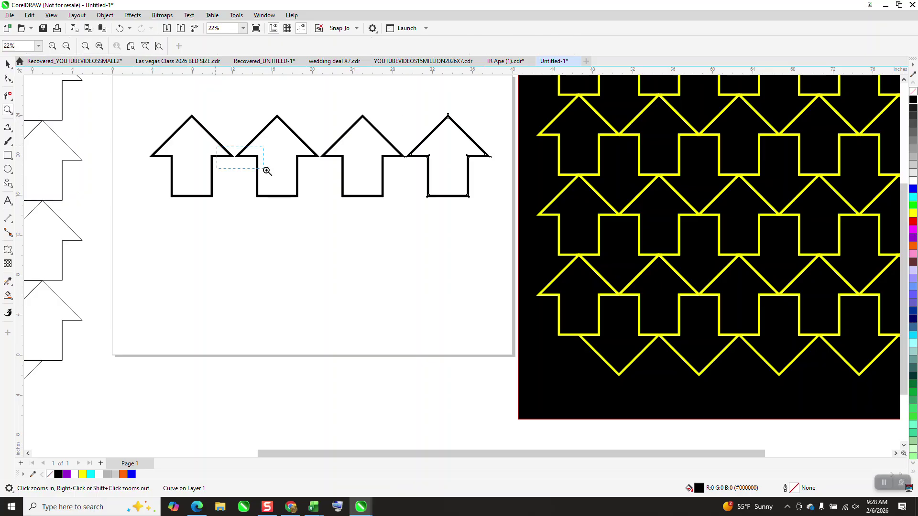
pyautogui.moveTo(218, 147); pyautogui.dragTo(267, 170)
pyautogui.scroll(-5, 282, 180)
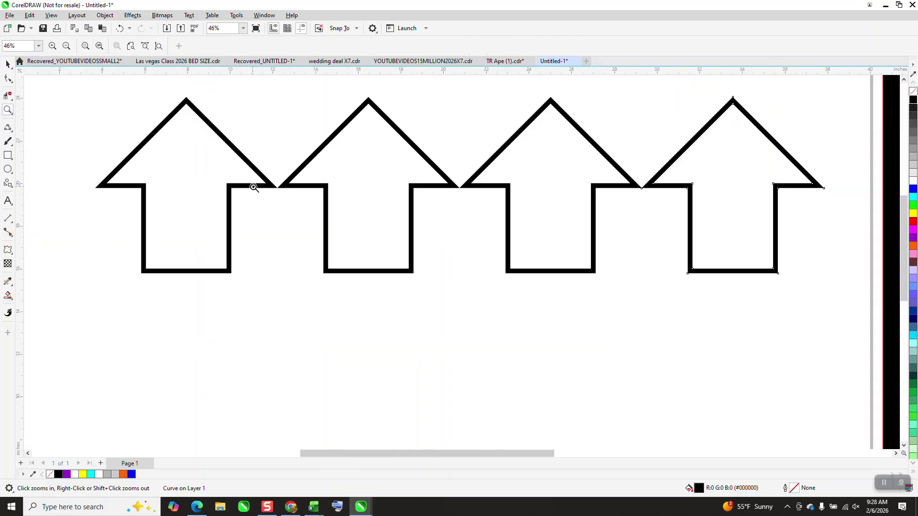
pyautogui.click(7, 63)
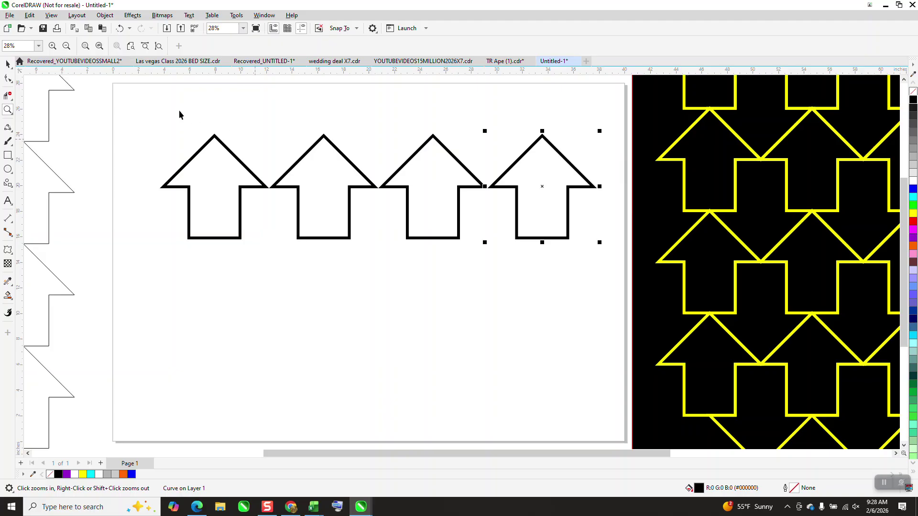
pyautogui.click(160, 104)
pyautogui.moveTo(150, 101); pyautogui.dragTo(611, 276)
pyautogui.hotkey('ctrl', 'g')
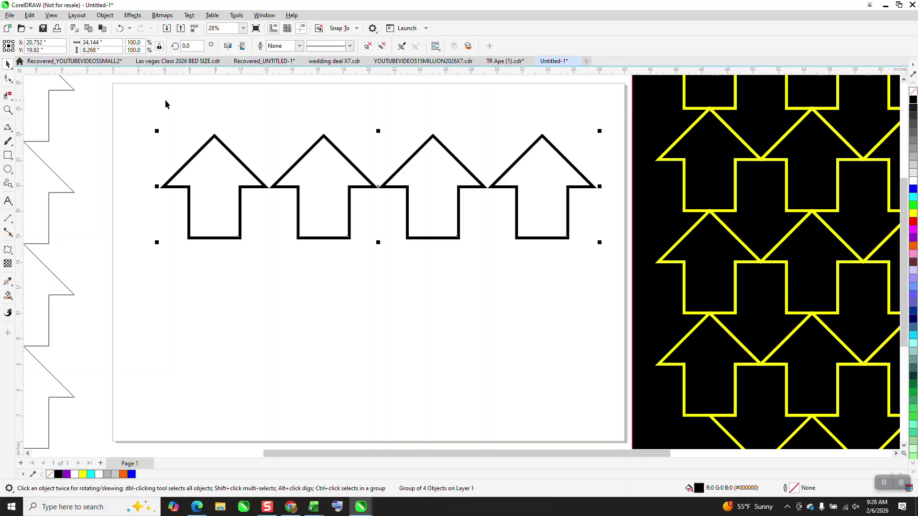
# Set the nudge distance to 8.268 inches and place a duplicate of the four-arrow row that distance below the original.
pyautogui.click(138, 99)
pyautogui.doubleClick(328, 45)
pyautogui.write('8.268')
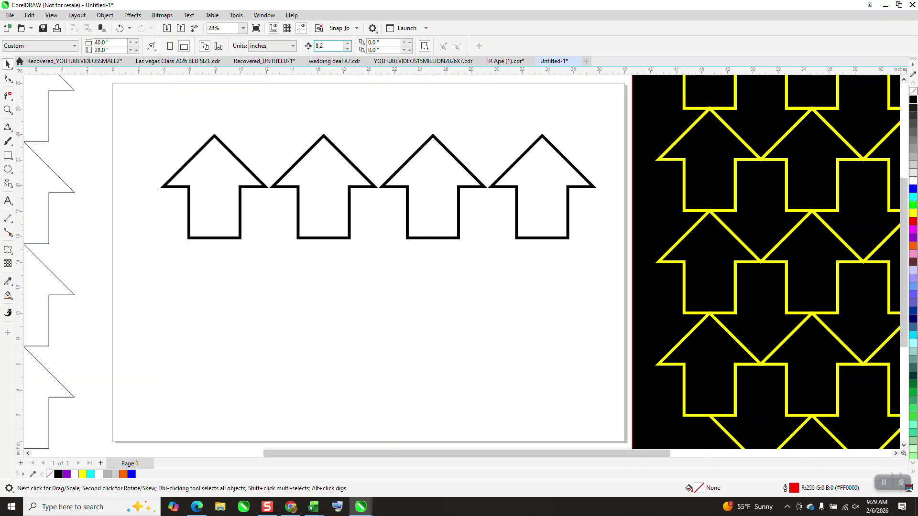
pyautogui.press('Return')
pyautogui.click(450, 152)
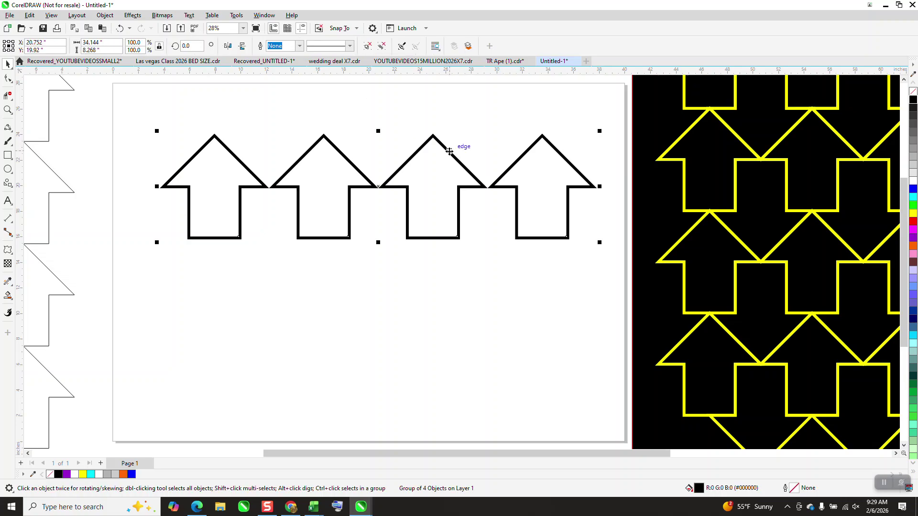
pyautogui.press('KP_Add')
pyautogui.press('Down')
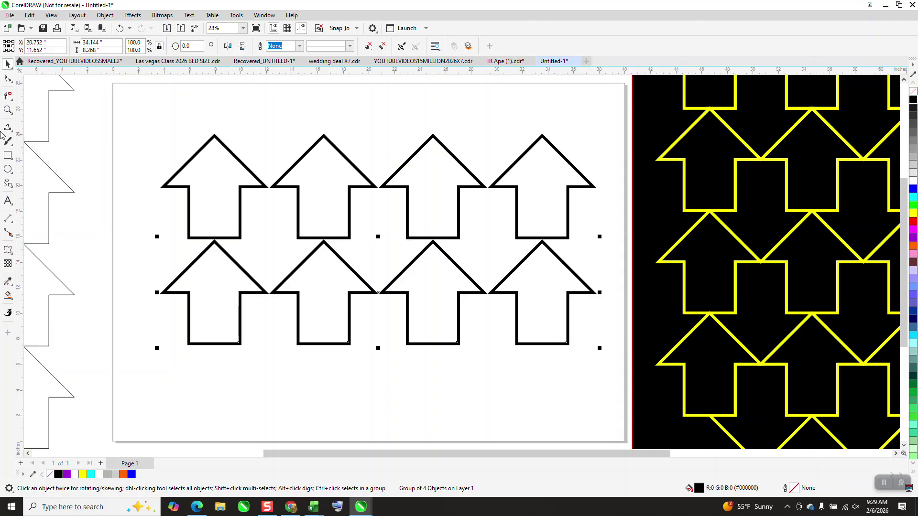
# Check where the two rows meet and repeat the downward duplication twice to make four rows of arrows.
pyautogui.click(5, 111)
pyautogui.moveTo(196, 236); pyautogui.dragTo(252, 259)
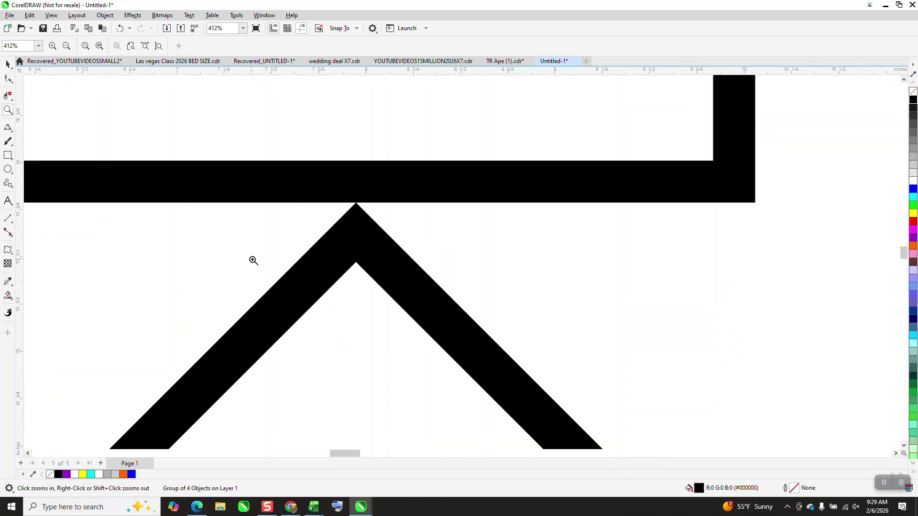
pyautogui.scroll(-10, 248, 194)
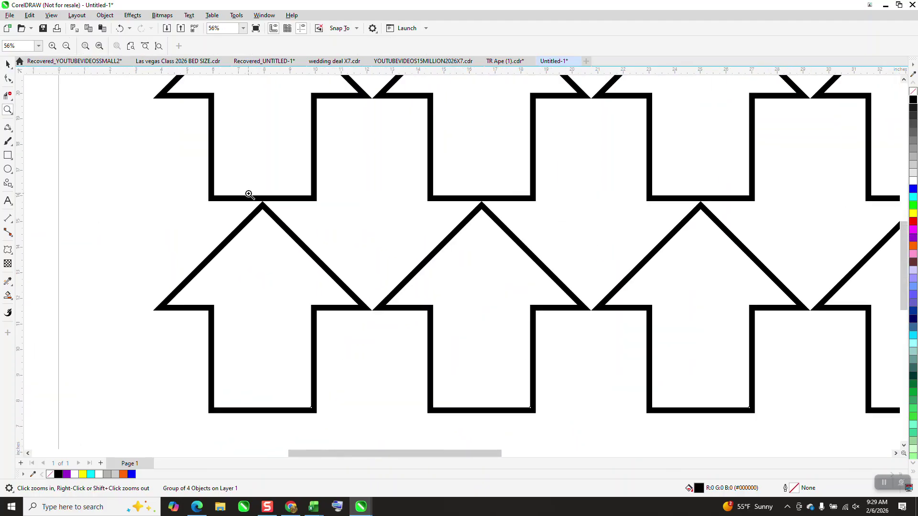
pyautogui.scroll(-2, 249, 194)
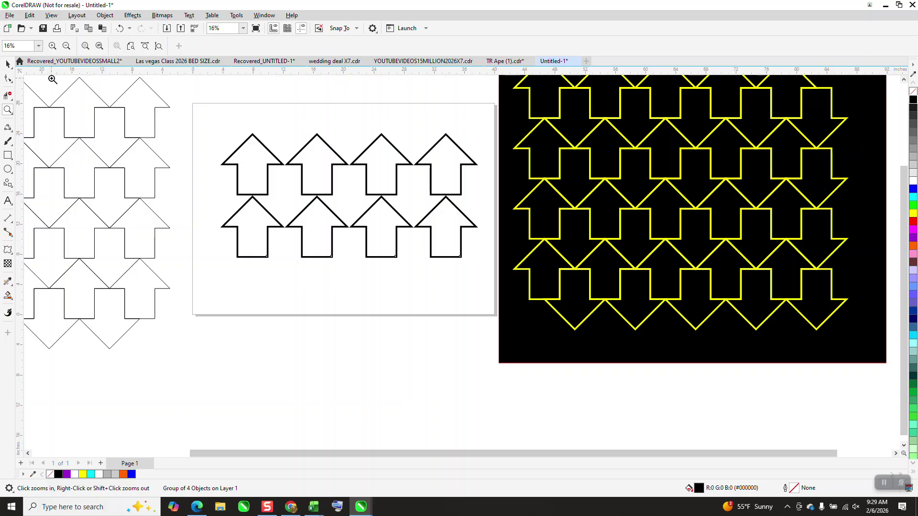
pyautogui.click(9, 65)
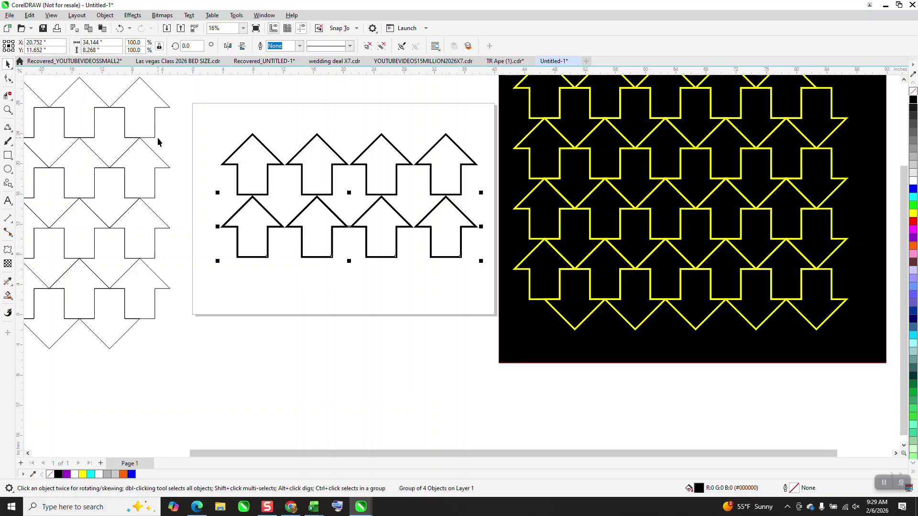
pyautogui.hotkey('ctrl', 'd')
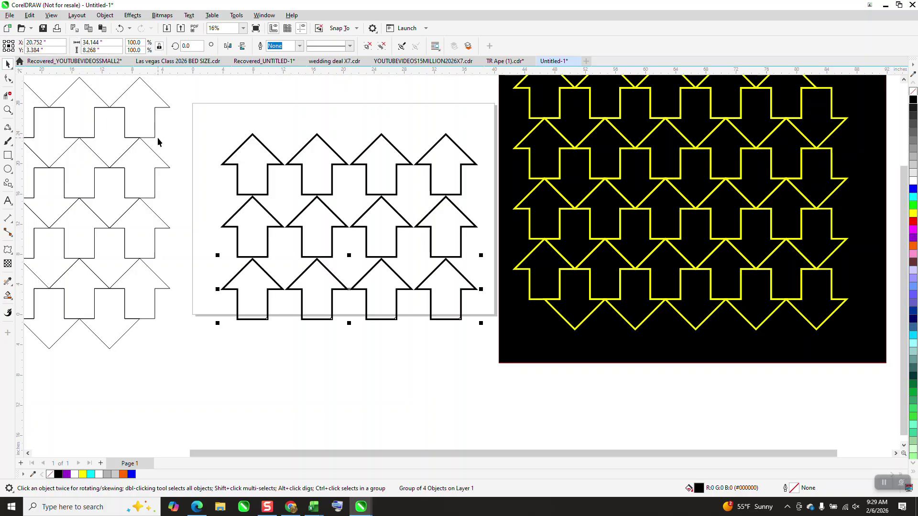
pyautogui.hotkey('ctrl', 'd')
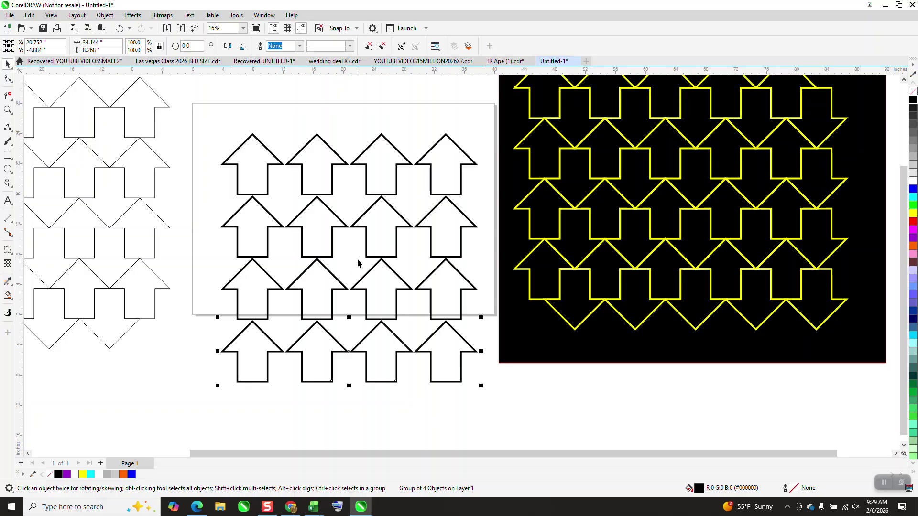
# Check where the arrow tips meet and change all four rows to no fill with a black hairline outline.
pyautogui.click(7, 111)
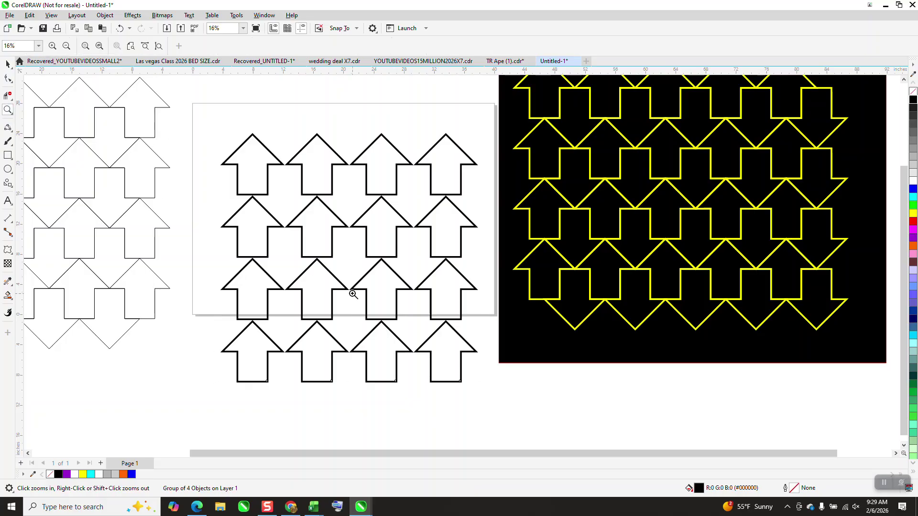
pyautogui.moveTo(347, 287); pyautogui.dragTo(356, 295)
pyautogui.scroll(-6, 366, 314)
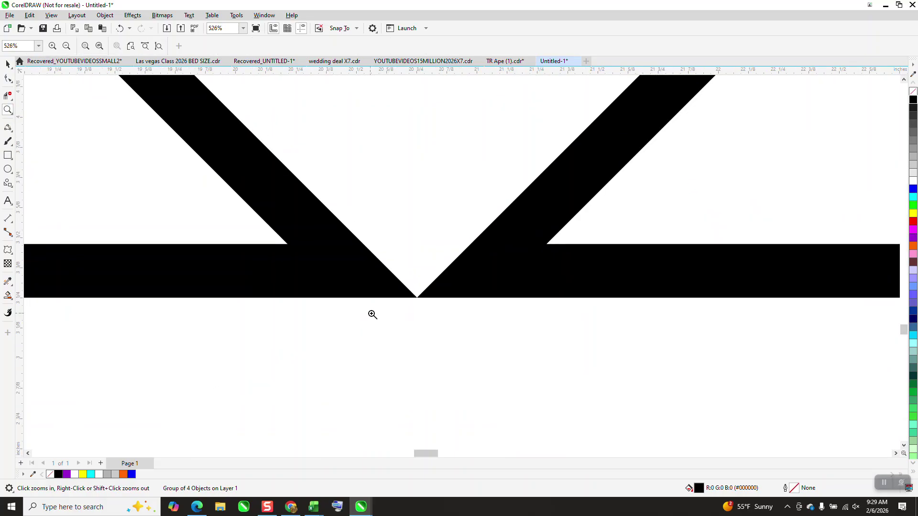
pyautogui.scroll(-4, 376, 310)
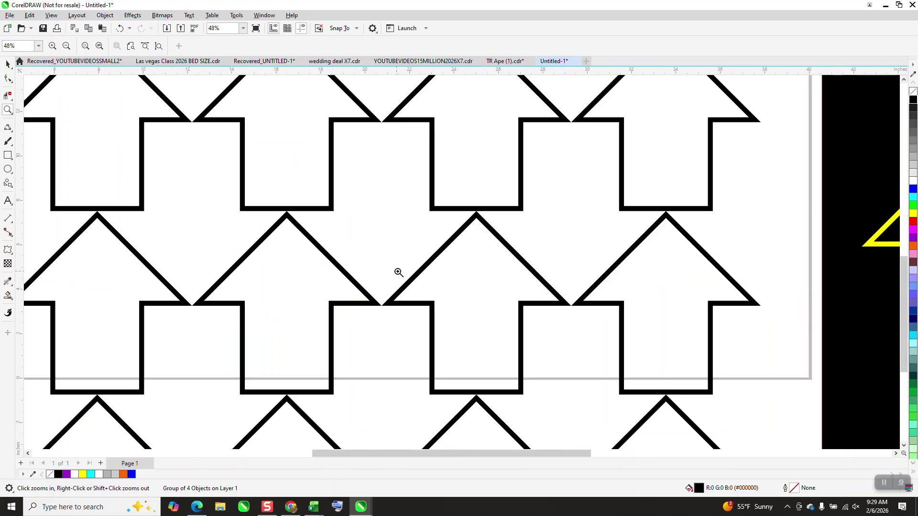
pyautogui.click(8, 64)
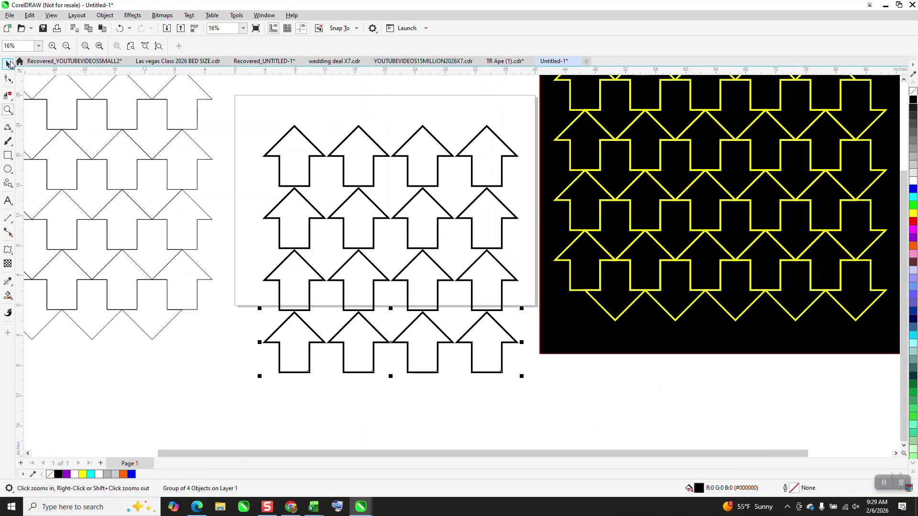
pyautogui.moveTo(250, 105); pyautogui.dragTo(526, 387)
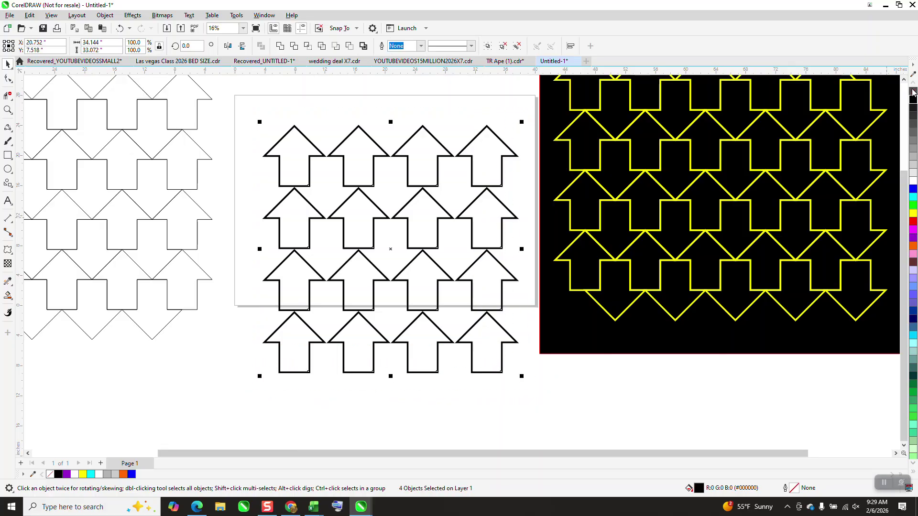
pyautogui.click(913, 90)
pyautogui.rightClick(913, 99)
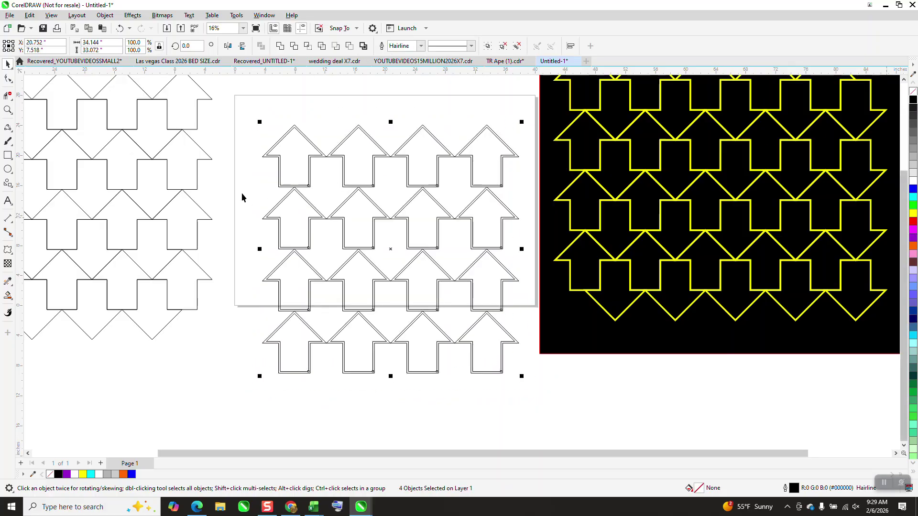
# Inspect the double outlines where the arrows meet and change the outline colour of all four rows to yellow.
pyautogui.click(8, 110)
pyautogui.moveTo(377, 211); pyautogui.dragTo(443, 251)
pyautogui.moveTo(219, 150); pyautogui.dragTo(343, 206)
pyautogui.scroll(-3, 365, 194)
pyautogui.scroll(-8, 392, 171)
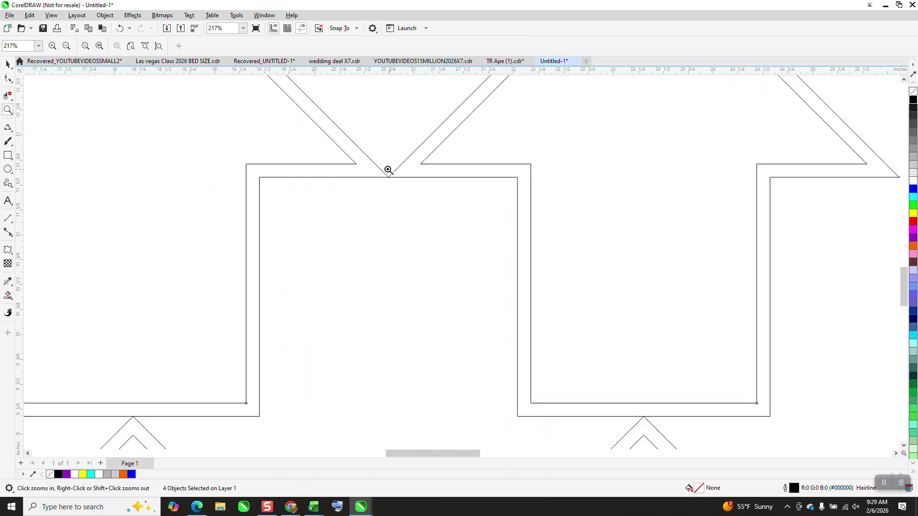
pyautogui.scroll(-1, 381, 172)
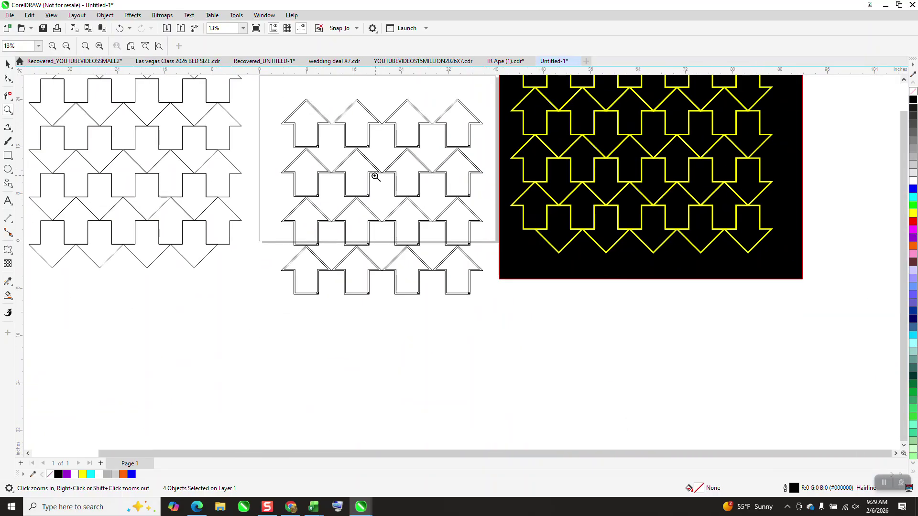
pyautogui.click(8, 64)
pyautogui.moveTo(280, 91); pyautogui.dragTo(504, 301)
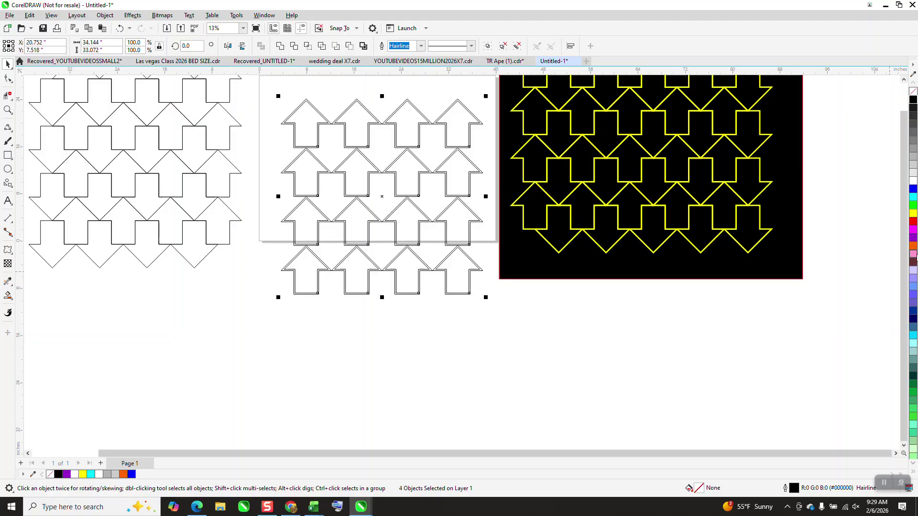
pyautogui.rightClick(912, 214)
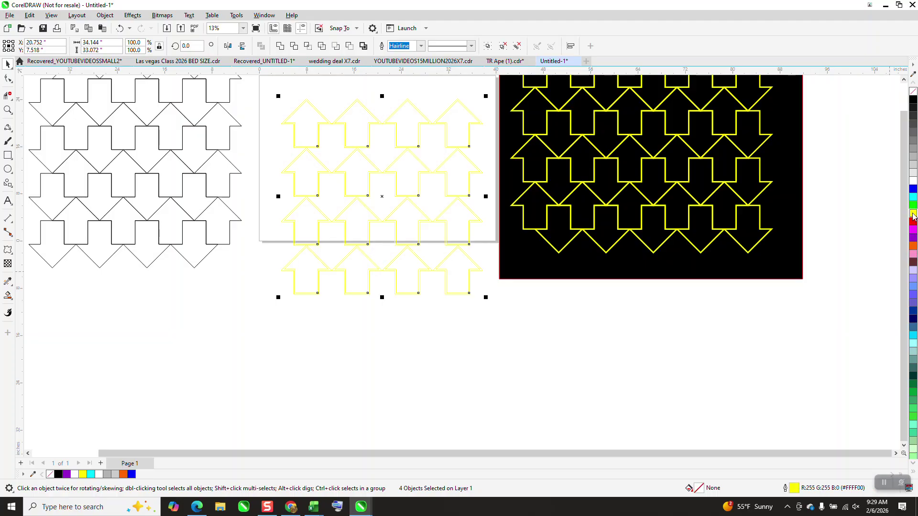
# Try the black rectangle behind the four hairline arrow rows and return it behind the thick yellow pattern.
pyautogui.moveTo(509, 194); pyautogui.dragTo(263, 223)
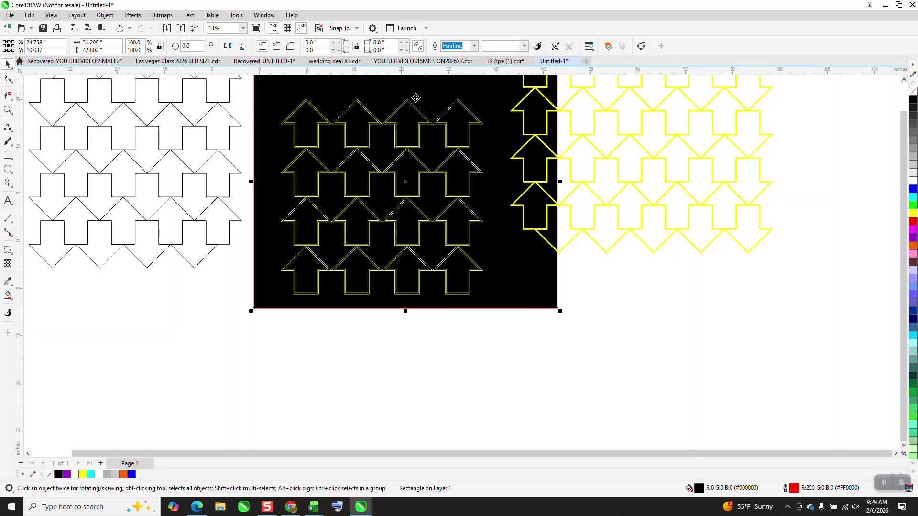
pyautogui.click(534, 248)
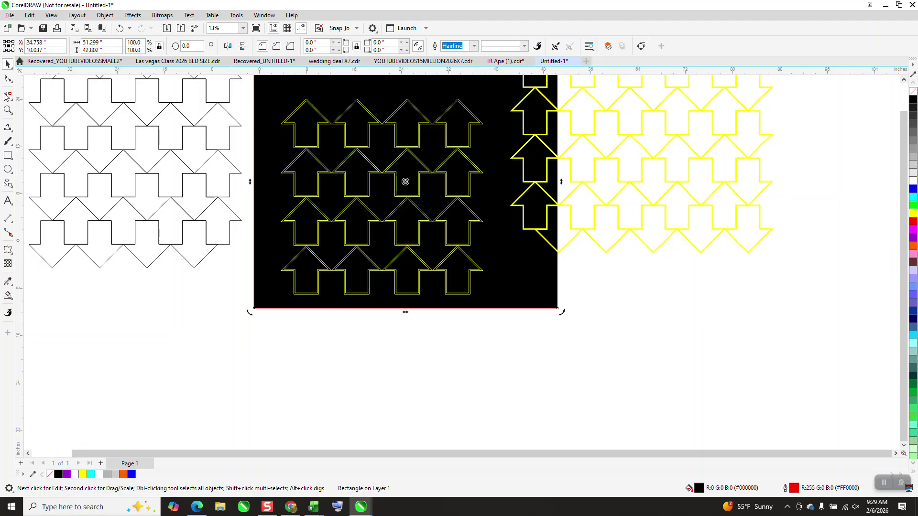
pyautogui.press('z')
pyautogui.scroll(-2, 540, 247)
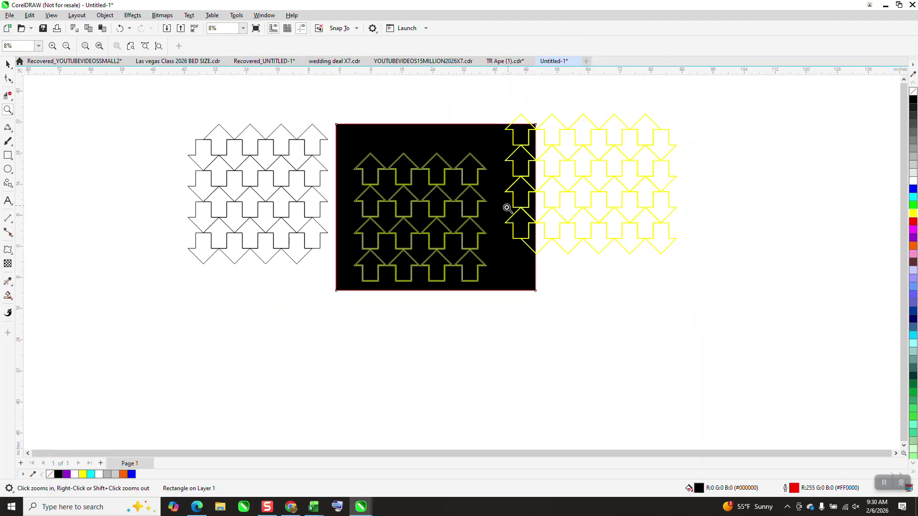
pyautogui.click(7, 65)
pyautogui.moveTo(495, 165); pyautogui.dragTo(651, 150)
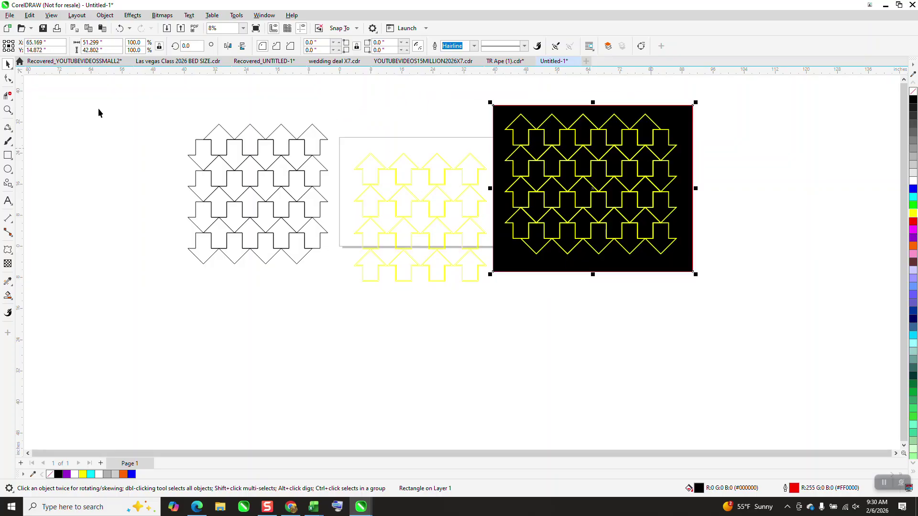
# Examine how the arrow tips and bases meet in the thick yellow pattern on the black rectangle.
pyautogui.click(8, 110)
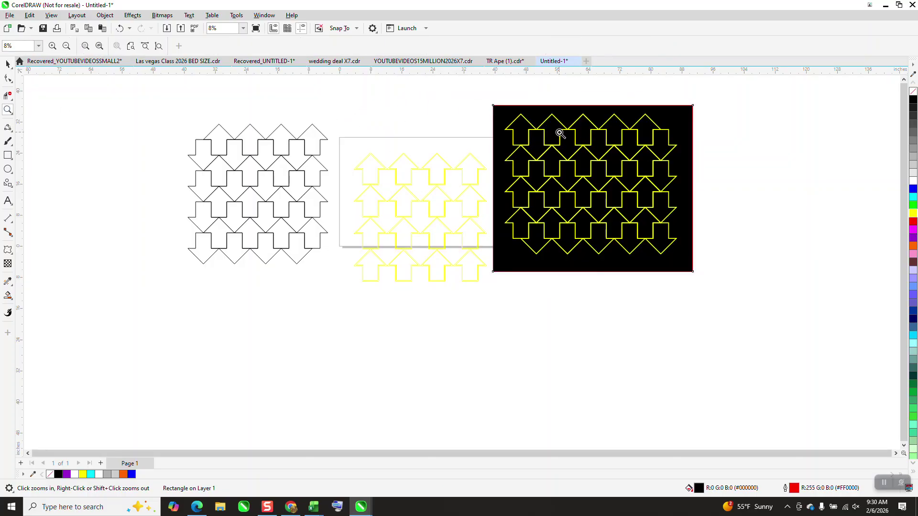
pyautogui.moveTo(567, 134); pyautogui.dragTo(574, 136)
pyautogui.scroll(-3, 539, 168)
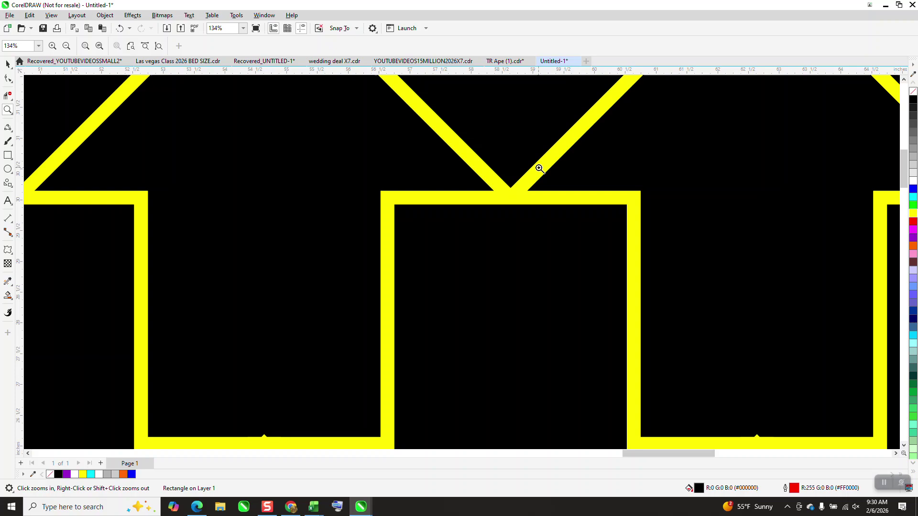
pyautogui.scroll(-2, 535, 163)
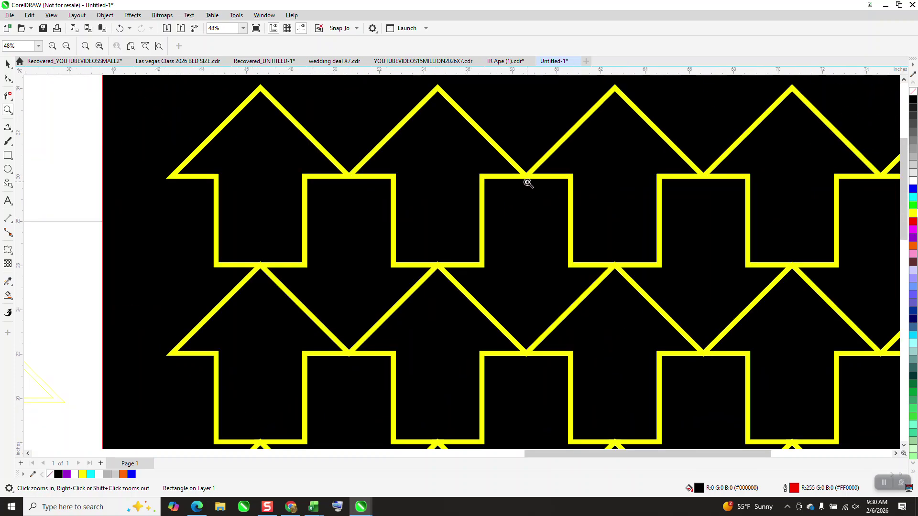
pyautogui.scroll(-1, 464, 224)
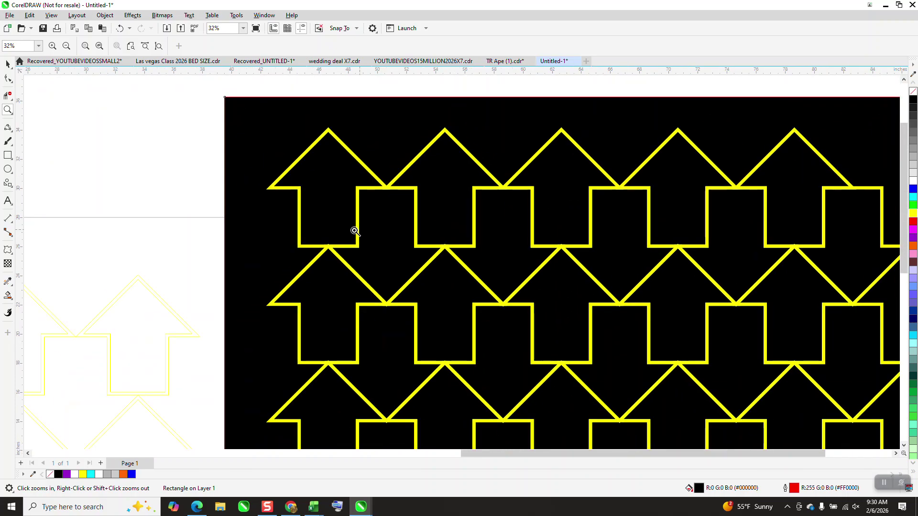
pyautogui.click(195, 200)
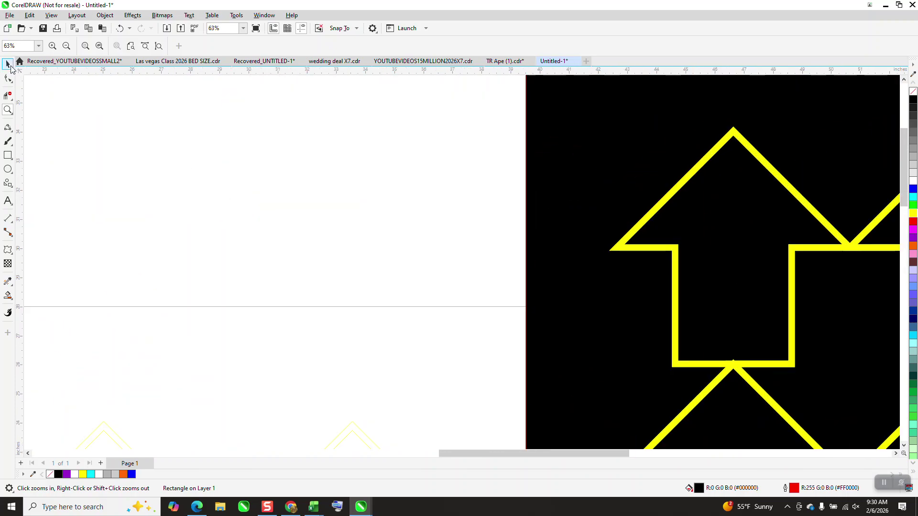
pyautogui.scroll(-3, 228, 123)
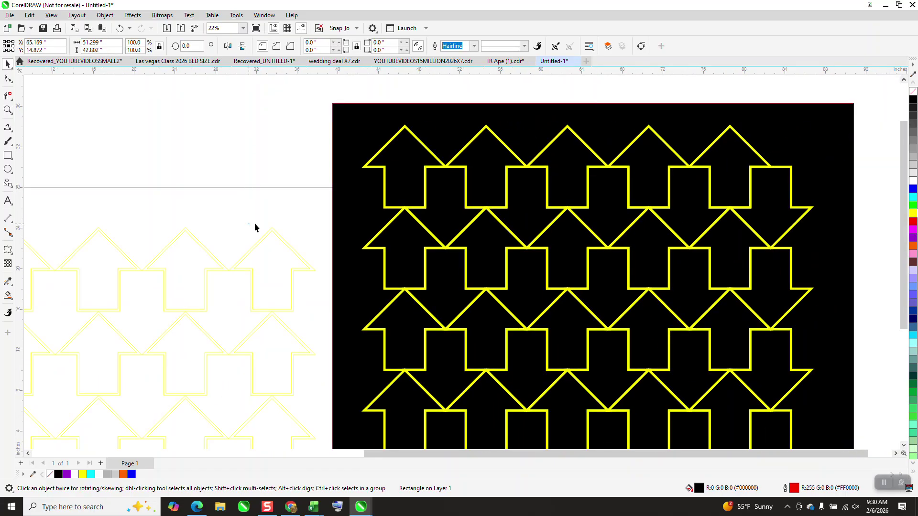
# Ungroup the thick yellow arrow pattern on the black rectangle and select a single arrow in it.
pyautogui.press('space')
pyautogui.click(427, 241)
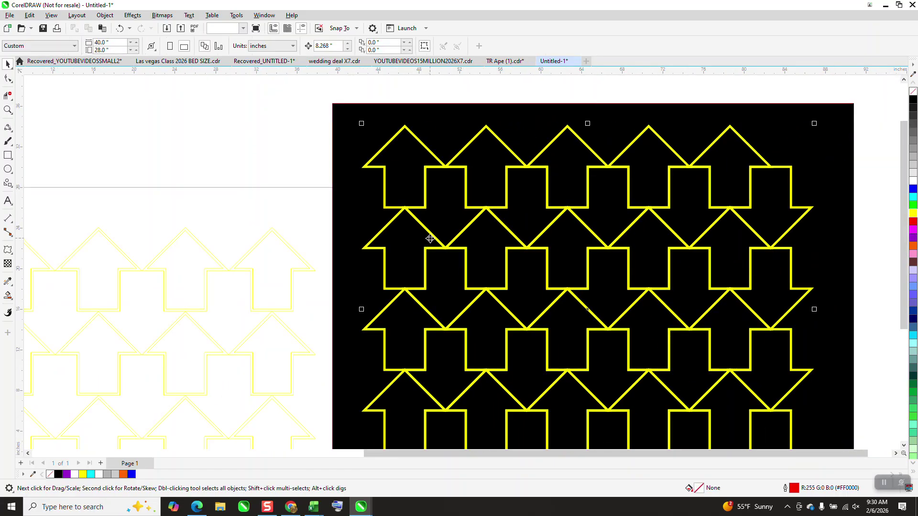
pyautogui.click(104, 15)
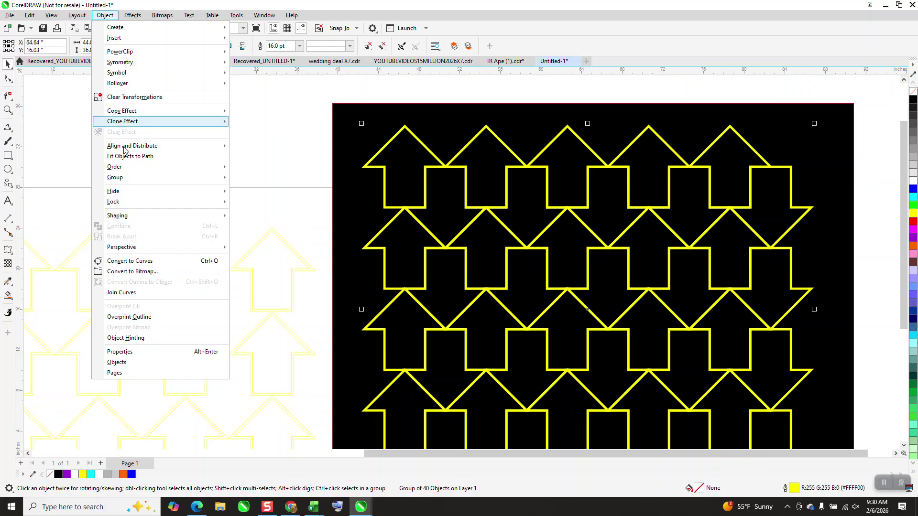
pyautogui.moveTo(128, 179)
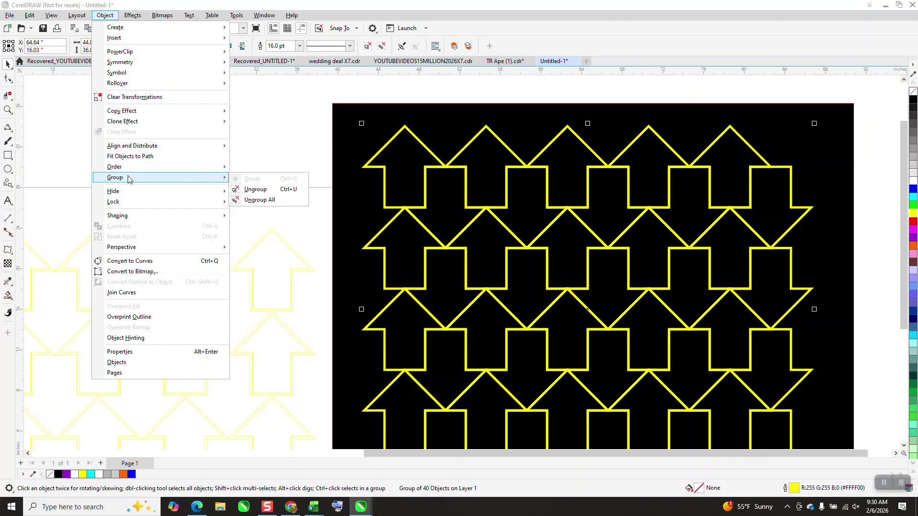
pyautogui.click(245, 190)
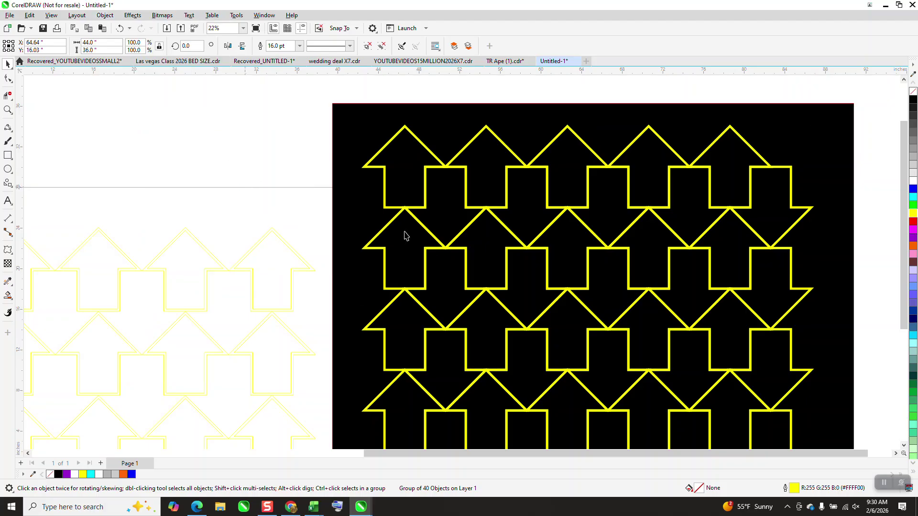
pyautogui.click(423, 313)
pyautogui.scroll(-1, 368, 306)
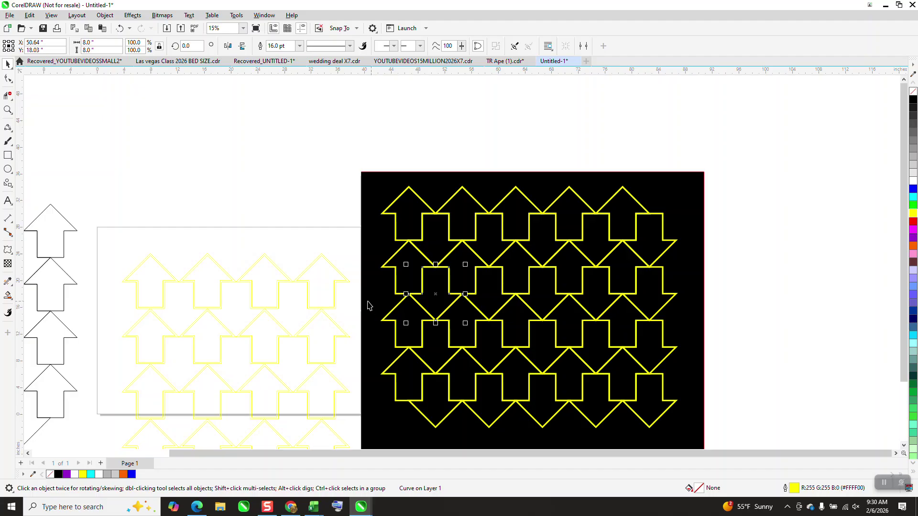
# Delete the lower arrows of the thick yellow pattern, keeping only its two upper rows of upward arrows.
pyautogui.moveTo(355, 294); pyautogui.dragTo(687, 428)
pyautogui.press('Delete')
pyautogui.moveTo(362, 231); pyautogui.dragTo(726, 342)
pyautogui.press('Delete')
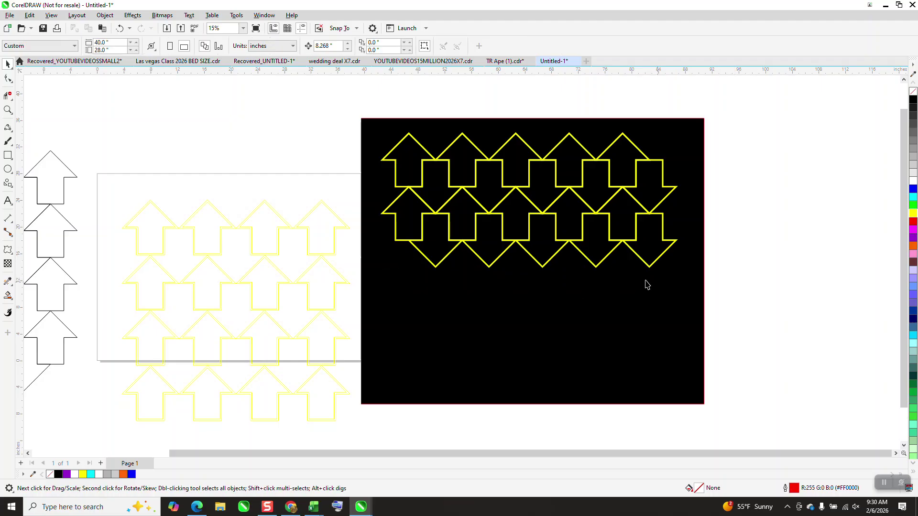
# Delete the downward-pointing arrow tips remaining beneath the second row of yellow arrows on the black rectangle.
pyautogui.click(8, 110)
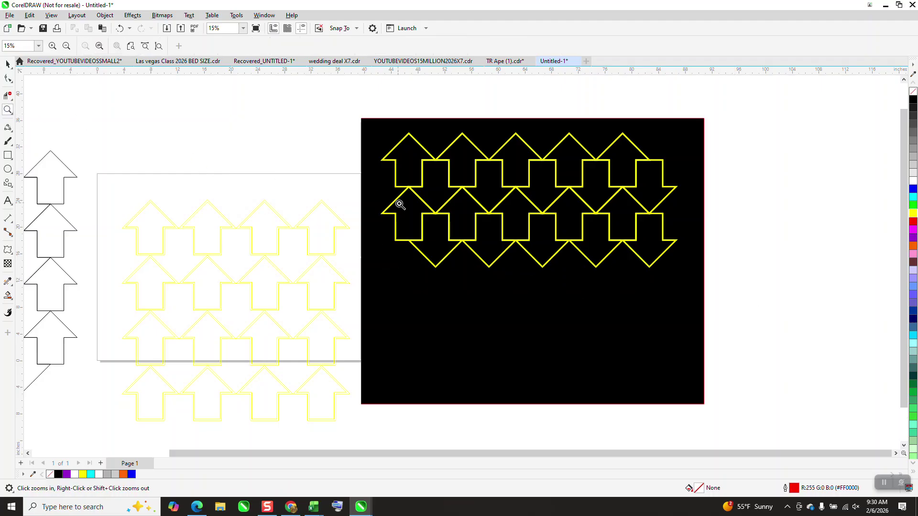
pyautogui.moveTo(396, 203); pyautogui.dragTo(479, 248)
pyautogui.scroll(-3, 480, 248)
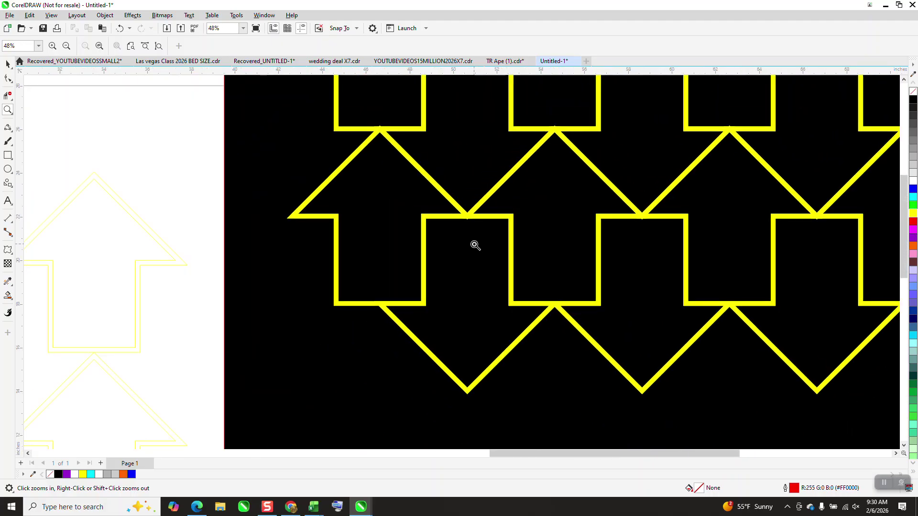
pyautogui.scroll(-1, 284, 175)
pyautogui.click(8, 64)
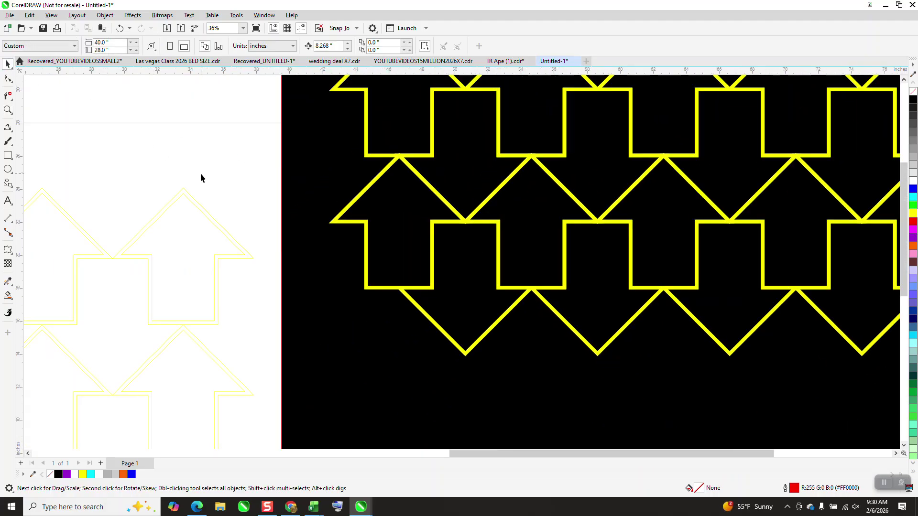
pyautogui.moveTo(231, 186); pyautogui.dragTo(873, 398)
pyautogui.press('Delete')
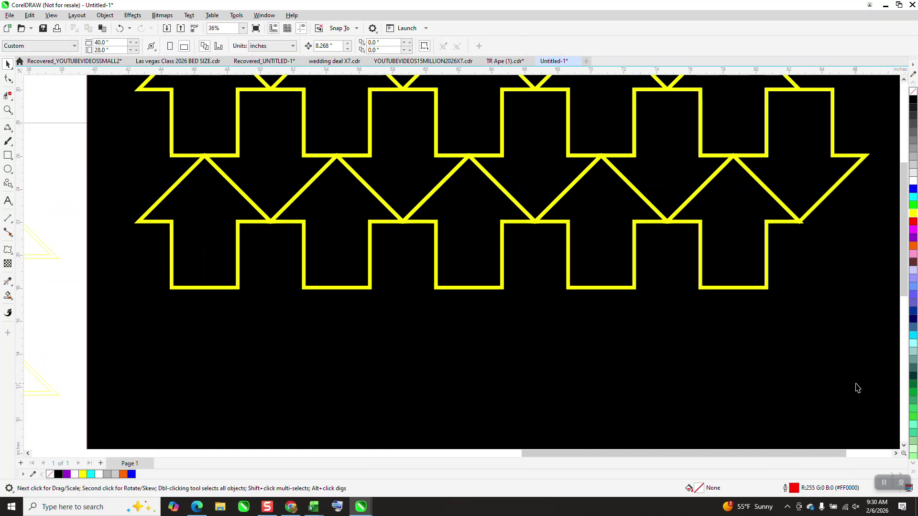
# Group the five arrows of the lower yellow row and set the nudge distance to .01 inches.
pyautogui.moveTo(60, 158); pyautogui.dragTo(834, 314)
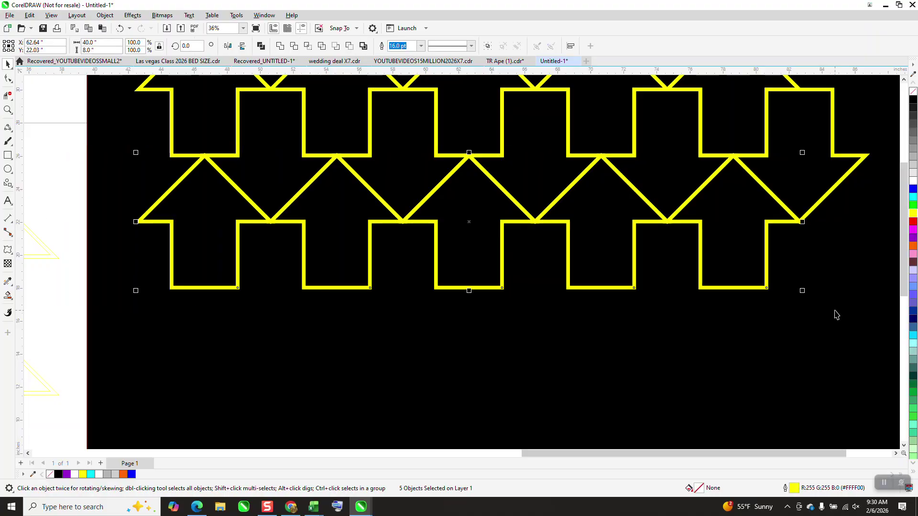
pyautogui.hotkey('ctrl', 'g')
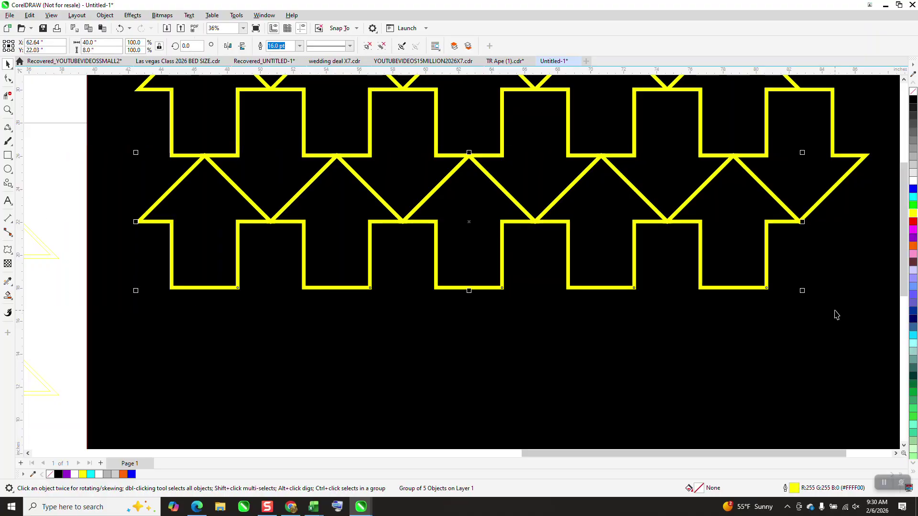
pyautogui.click(74, 87)
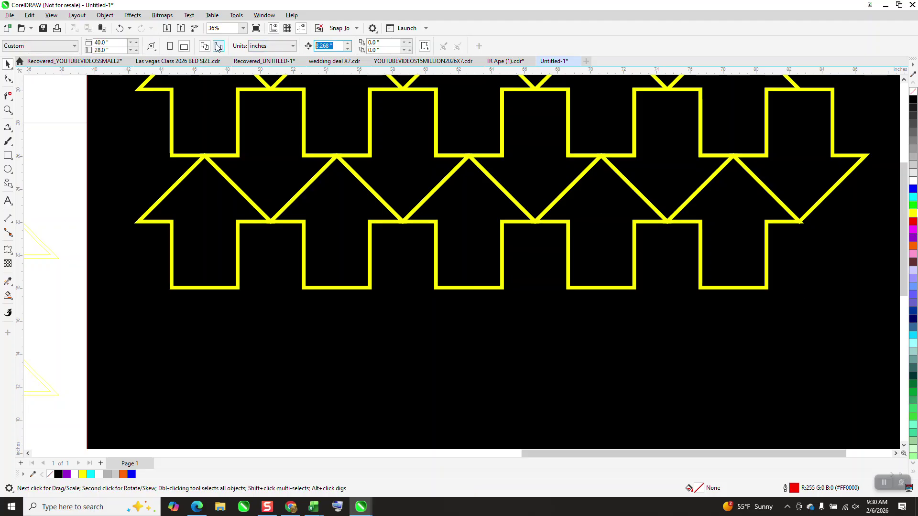
pyautogui.press('BackSpace')
pyautogui.write('.01')
pyautogui.click(358, 177)
pyautogui.scroll(-1, 269, 201)
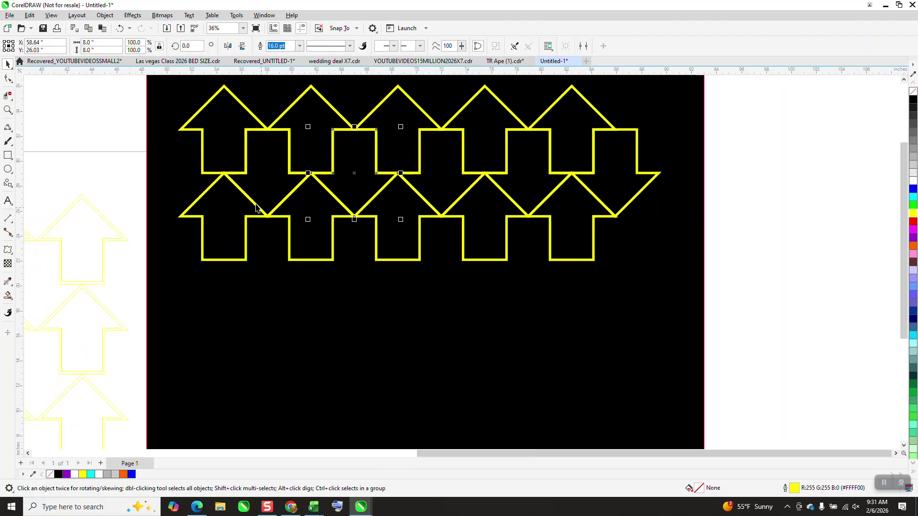
# Nudge the grouped lower row down 0.05 inches and check how its tips meet the bases above.
pyautogui.moveTo(112, 165); pyautogui.dragTo(709, 285)
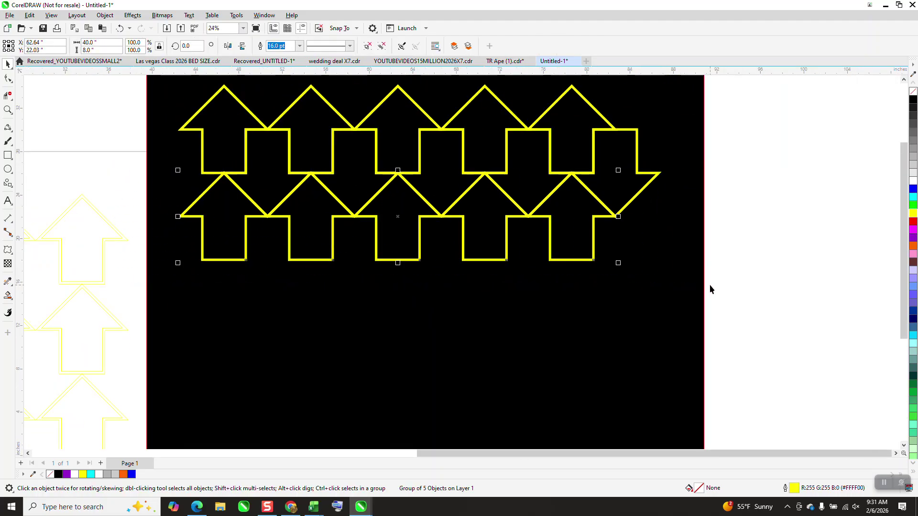
pyautogui.press('Down')
pyautogui.press('Down')
pyautogui.press('Down')
pyautogui.press('Down')
pyautogui.press('Down')
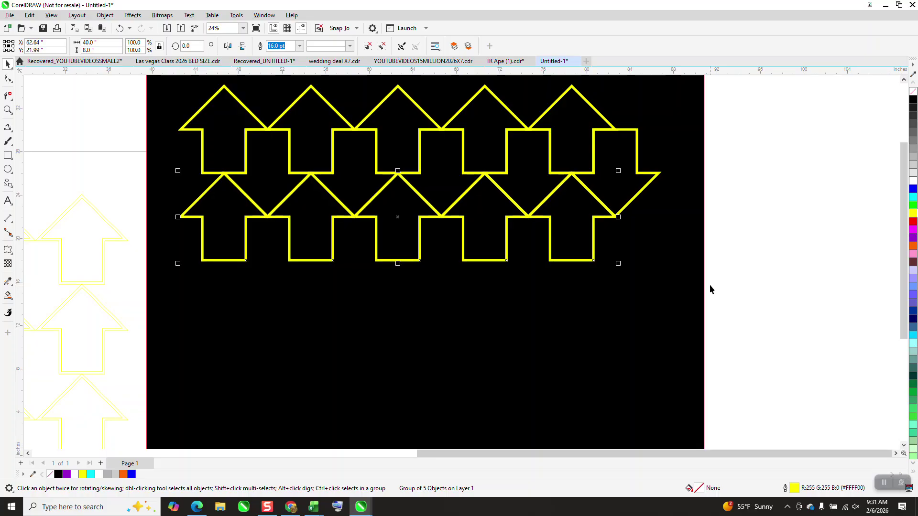
pyautogui.click(8, 110)
pyautogui.moveTo(175, 154); pyautogui.dragTo(269, 191)
pyautogui.scroll(-5, 265, 184)
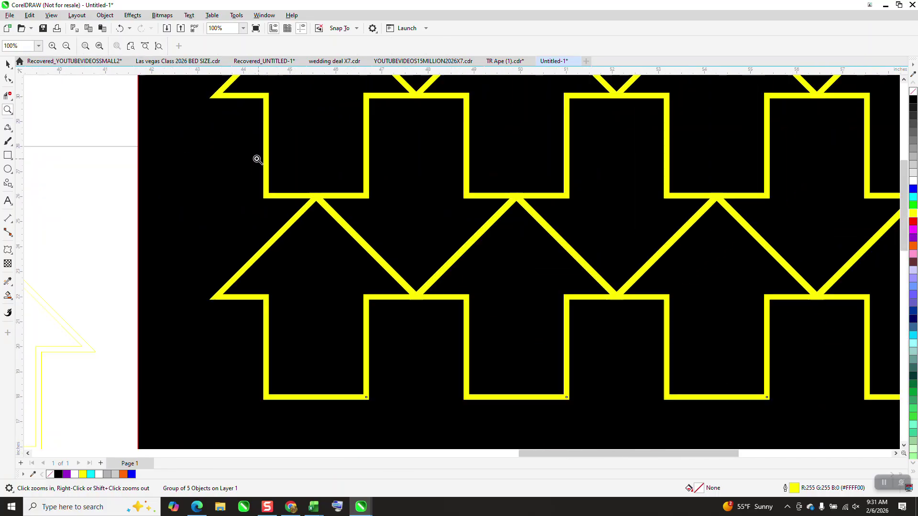
# Group both rows of yellow arrows on the black rectangle into one object.
pyautogui.click(8, 65)
pyautogui.scroll(-1, 117, 176)
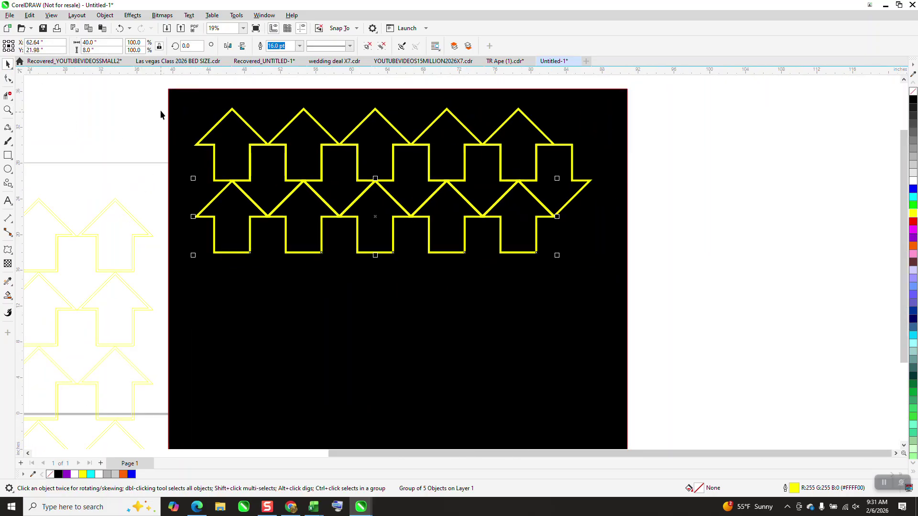
pyautogui.moveTo(149, 106); pyautogui.dragTo(620, 282)
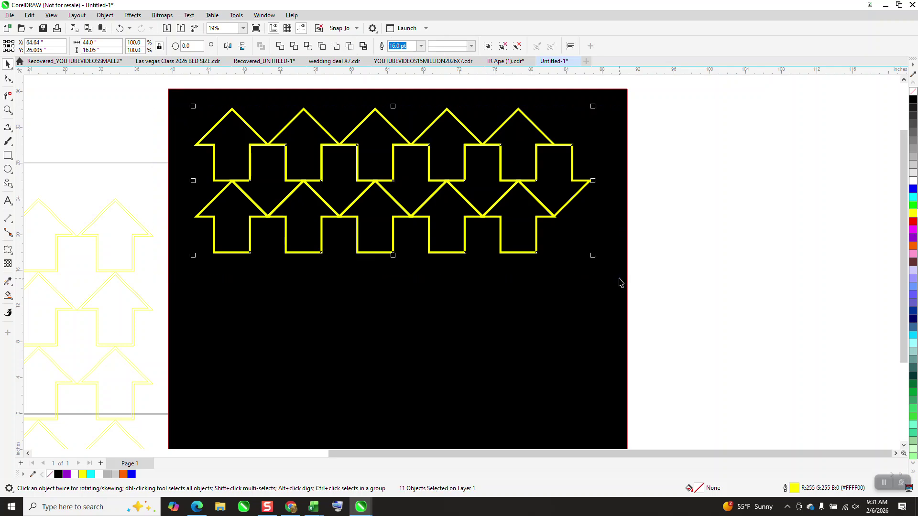
pyautogui.hotkey('ctrl', 'g')
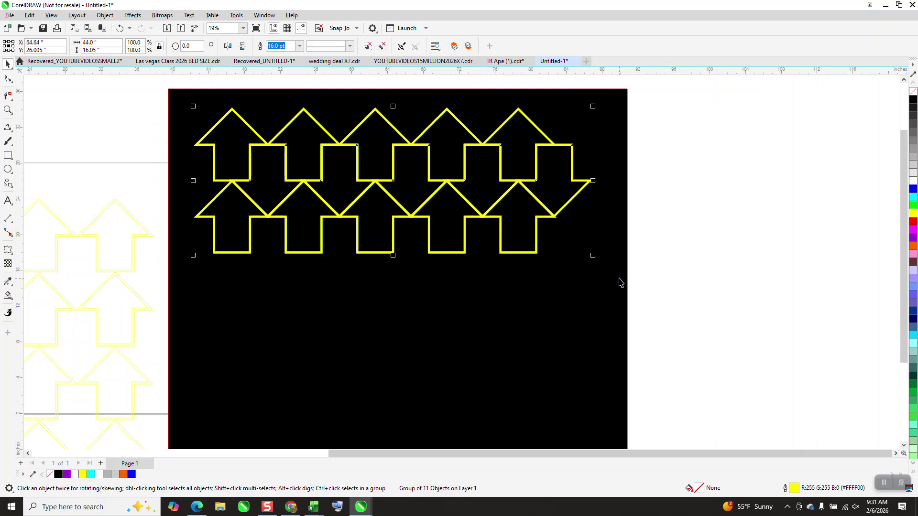
# Duplicate the grouped two-row pattern and place the copy directly below the original, with its tips at the upper pattern's bases.
pyautogui.click(376, 107)
pyautogui.moveTo(375, 107); pyautogui.dragTo(376, 108)
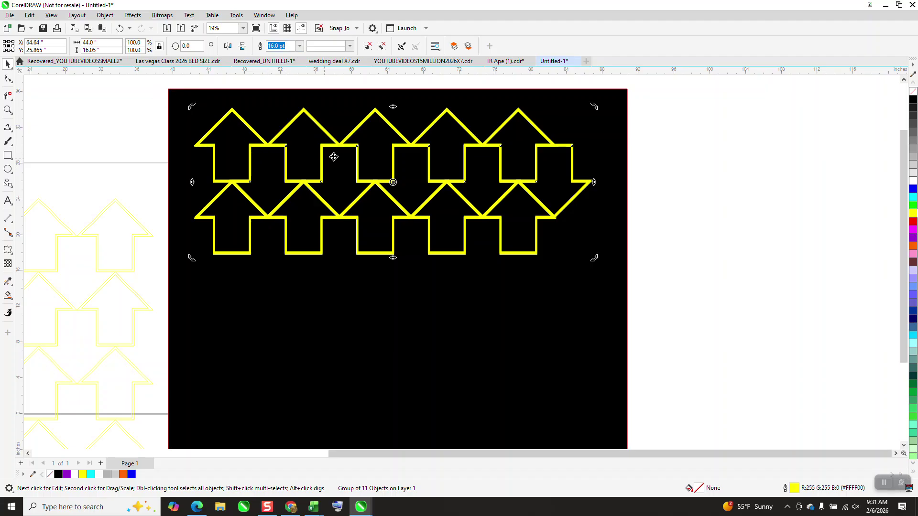
pyautogui.click(381, 188)
pyautogui.moveTo(383, 188); pyautogui.dragTo(374, 326)
# Nudge the duplicated two-row group down to a Y position of 9.895 inches, aligning its tips with the bases above.
pyautogui.click(7, 109)
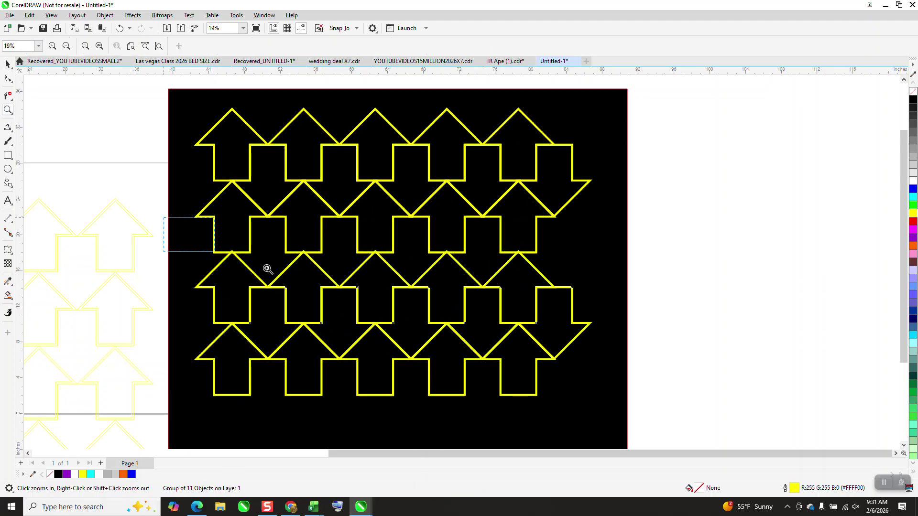
pyautogui.moveTo(169, 217); pyautogui.dragTo(626, 359)
pyautogui.click(6, 65)
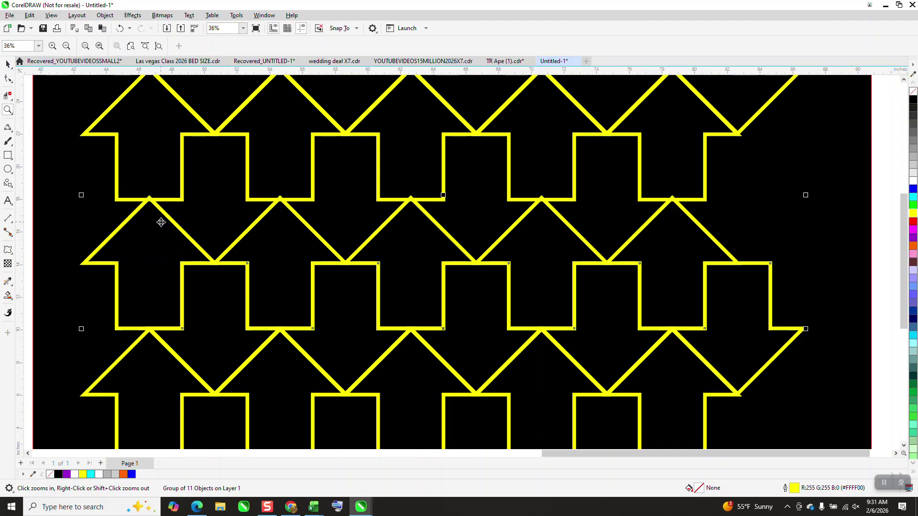
pyautogui.press('Down')
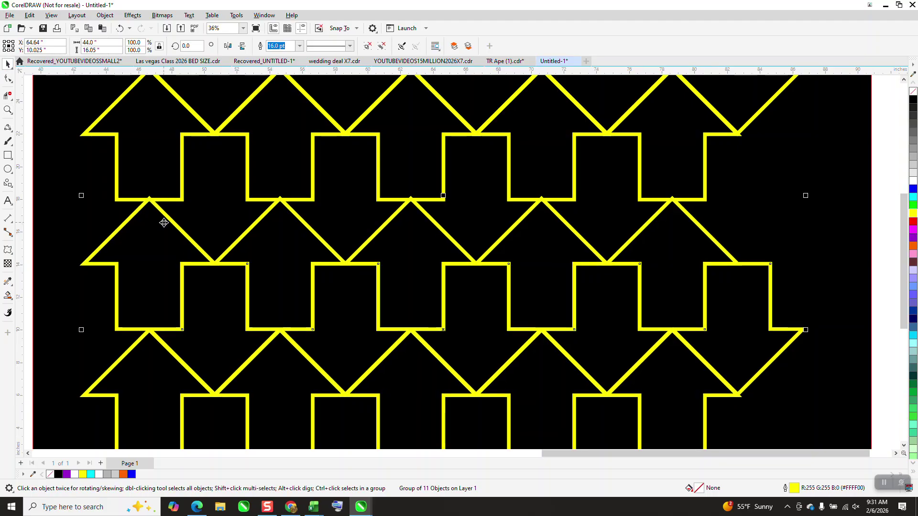
pyautogui.press('Down')
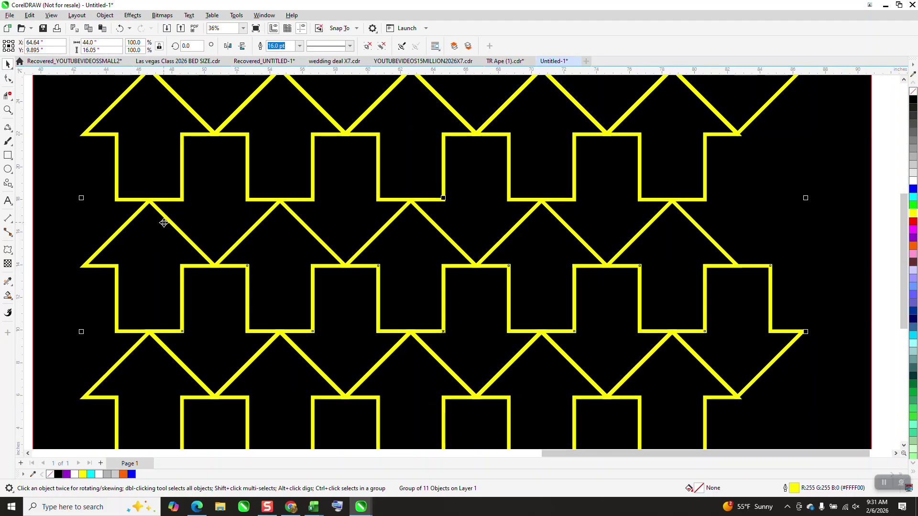
# Examine the spacing and joints of the four-row yellow arrow pattern on the black rectangle.
pyautogui.rightClick(168, 209)
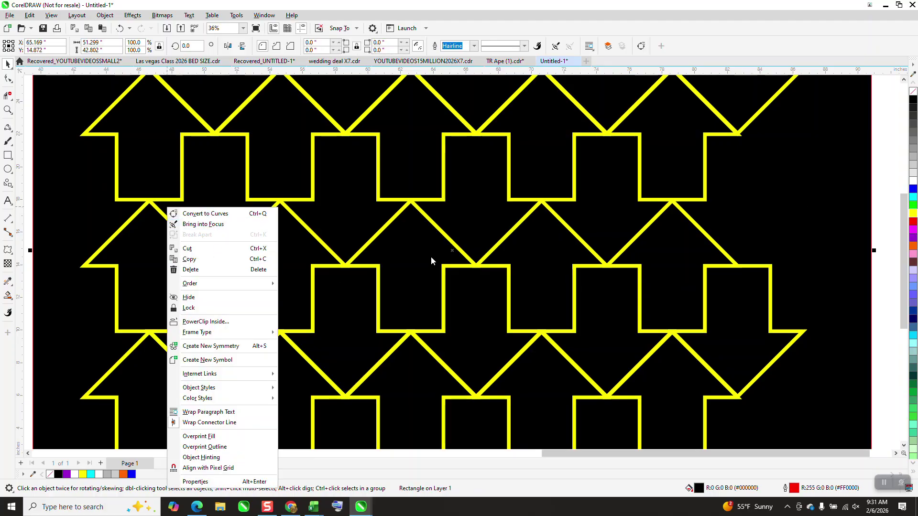
pyautogui.click(6, 79)
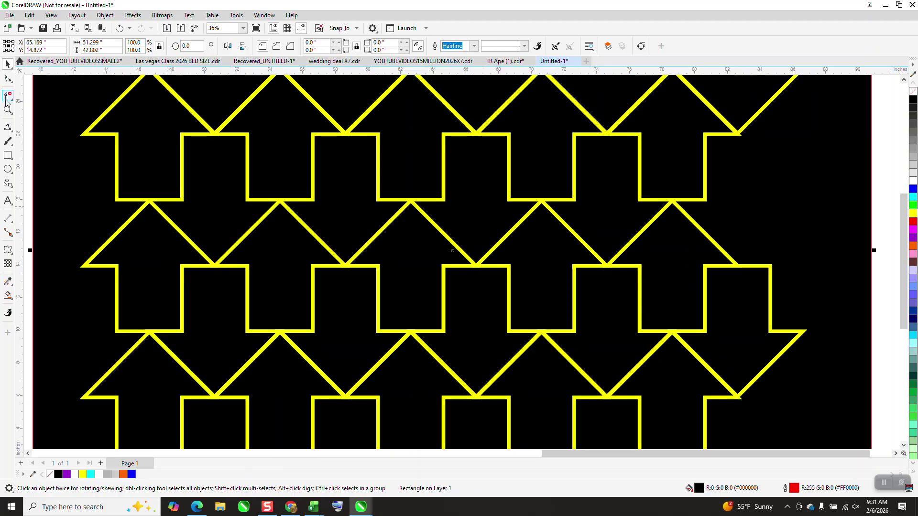
pyautogui.click(7, 97)
pyautogui.scroll(-3, 74, 123)
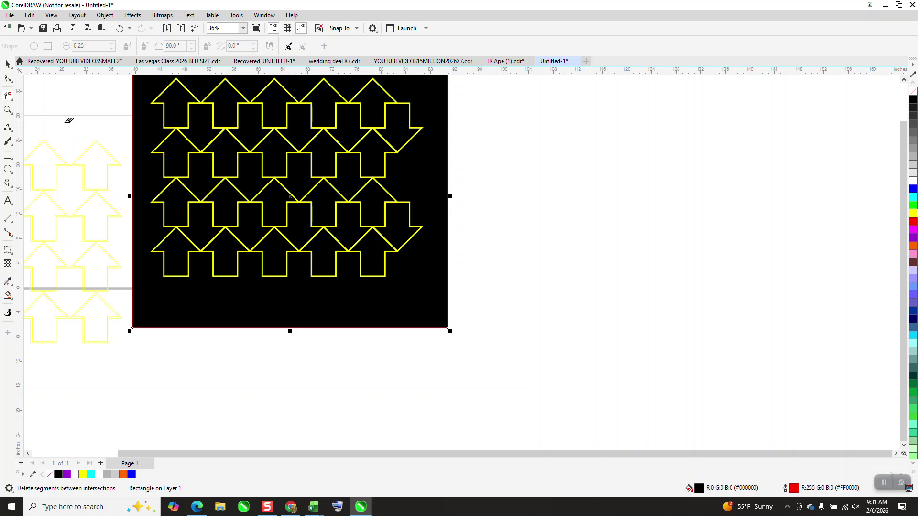
pyautogui.click(8, 110)
pyautogui.moveTo(148, 90); pyautogui.dragTo(525, 313)
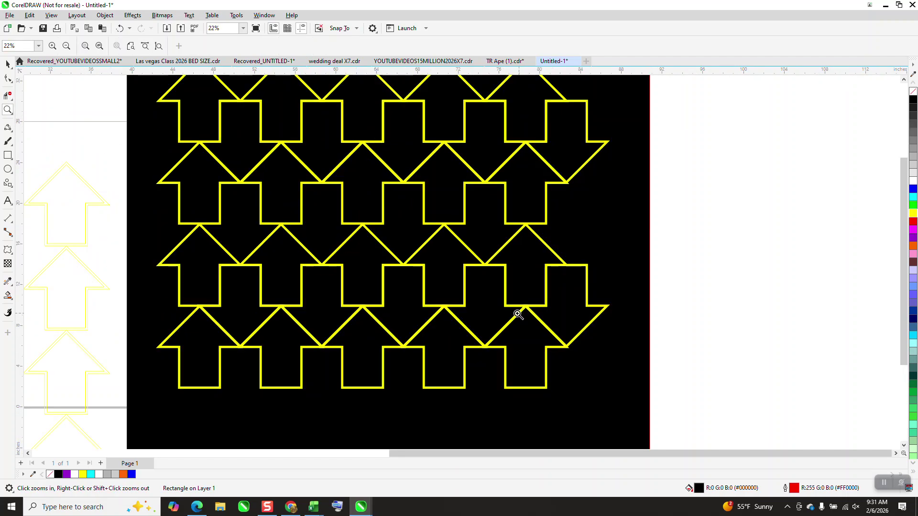
pyautogui.scroll(-1, 366, 256)
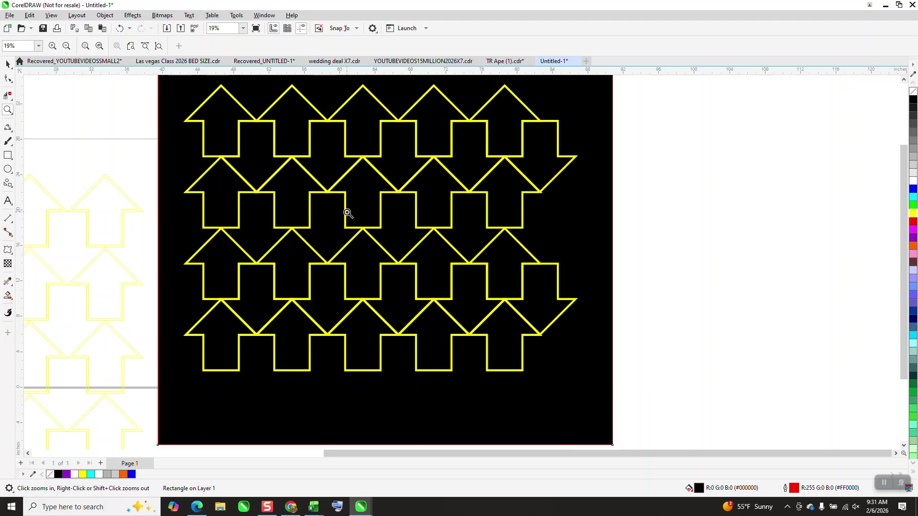
pyautogui.scroll(-1, 396, 141)
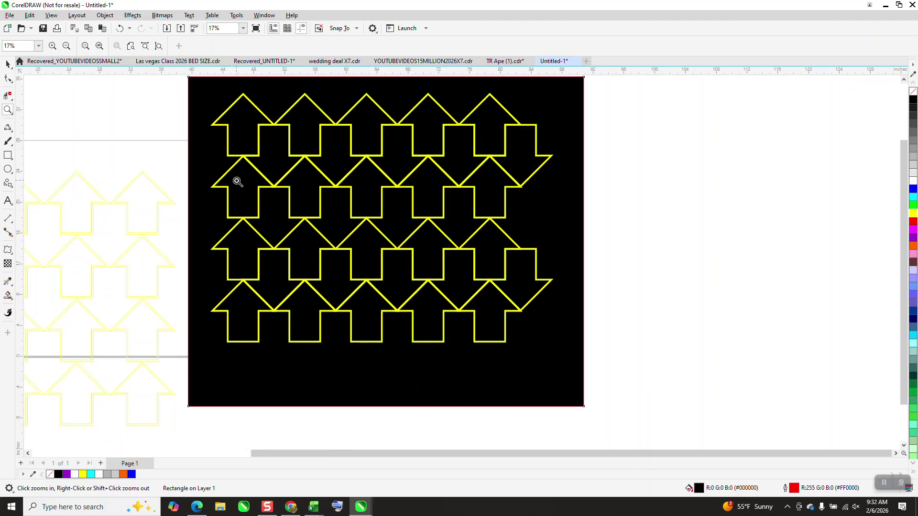